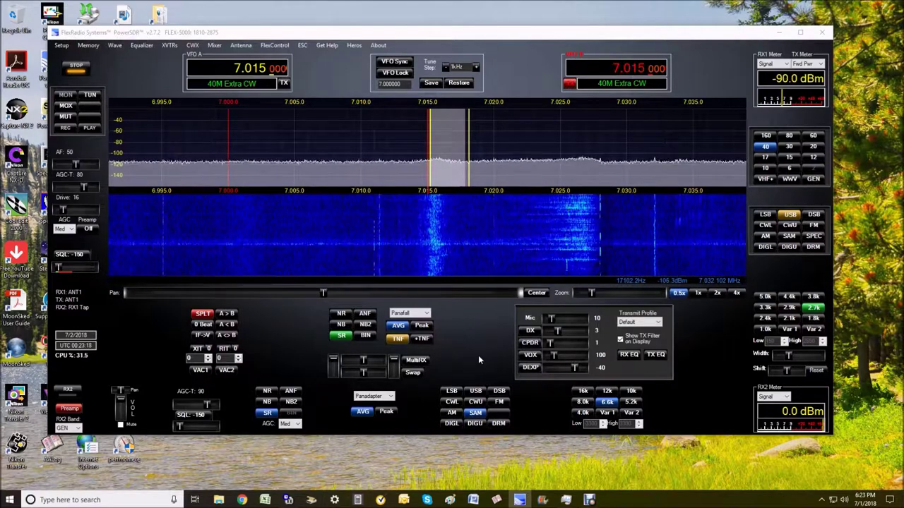
- Tune VFO A up the 40 m band to 7.034 MHz in 1 kHz steps
{"action": "scroll", "coordinate": [478, 355], "scroll_direction": "up", "scroll_amount": 5}
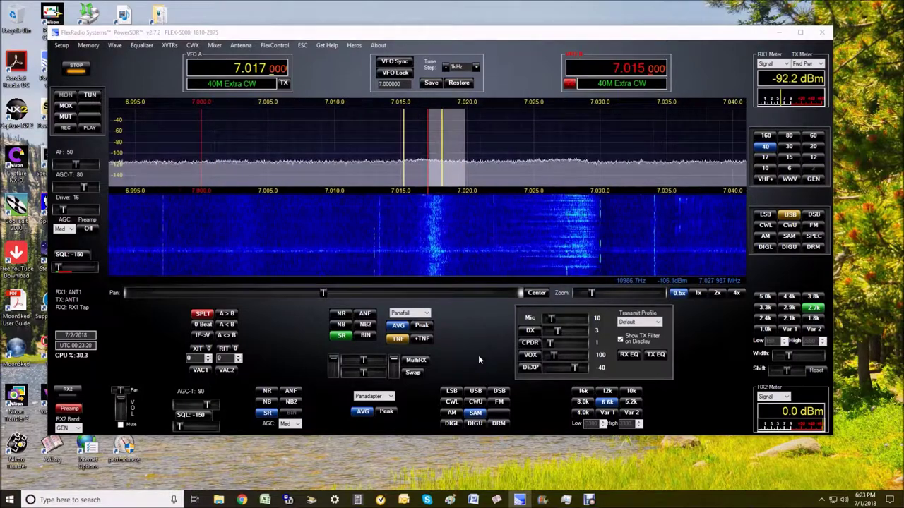
{"action": "scroll", "coordinate": [476, 355], "scroll_direction": "up", "scroll_amount": 6}
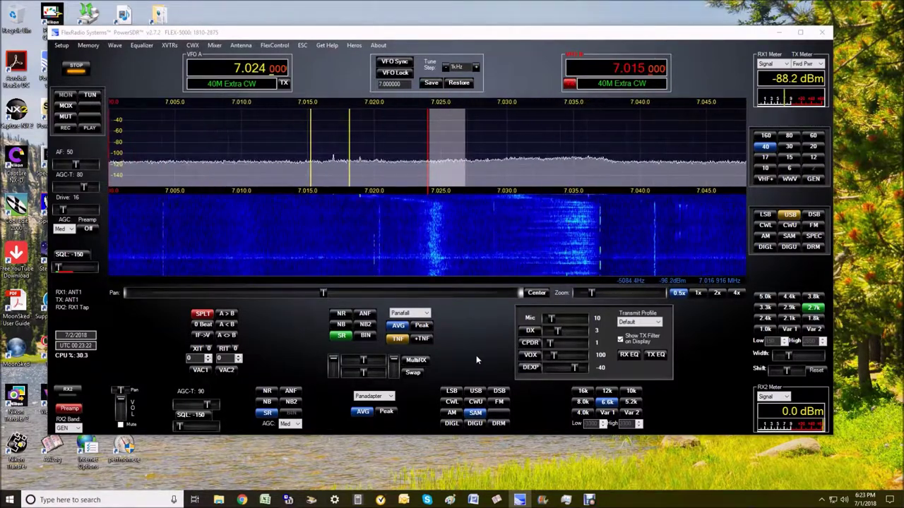
{"action": "scroll", "coordinate": [475, 355], "scroll_direction": "up", "scroll_amount": 5}
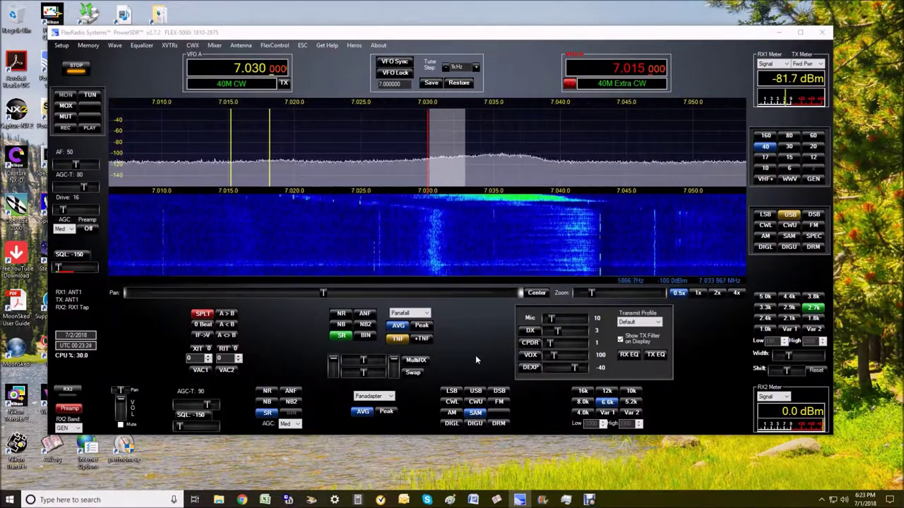
{"action": "scroll", "coordinate": [475, 355], "scroll_direction": "up", "scroll_amount": 2}
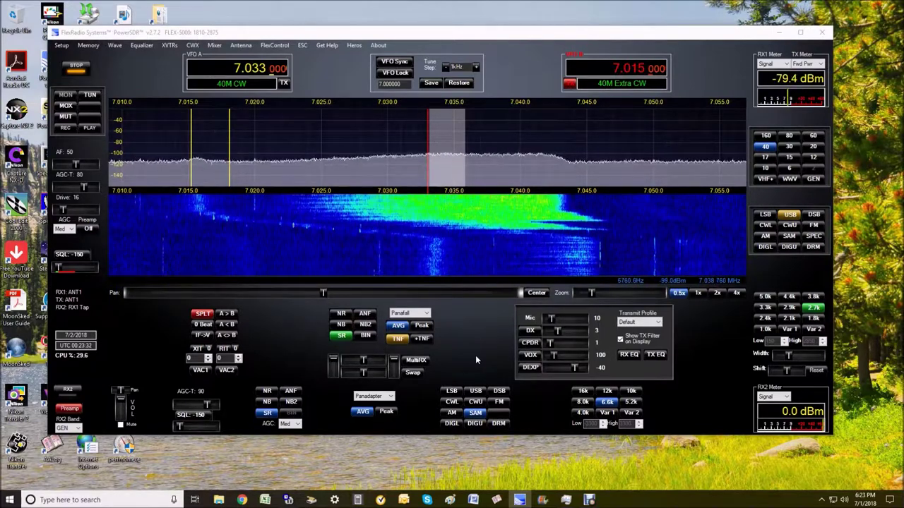
{"action": "scroll", "coordinate": [475, 360], "scroll_direction": "up", "scroll_amount": 1}
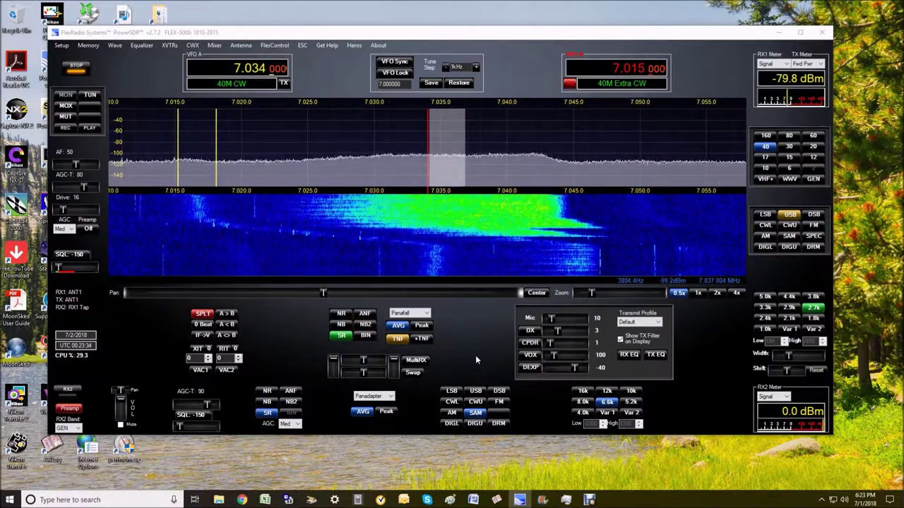
- Continue tuning VFO A upward through the 40 m RTTY segment to 7.101 MHz in 1 kHz steps
{"action": "scroll", "coordinate": [475, 360], "scroll_direction": "up", "scroll_amount": 3}
{"action": "scroll", "coordinate": [475, 360], "scroll_direction": "up", "scroll_amount": 7}
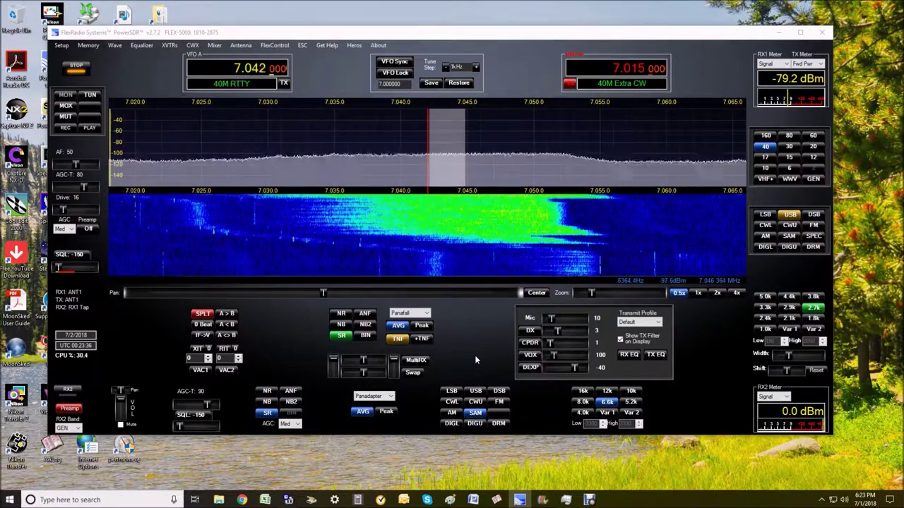
{"action": "scroll", "coordinate": [475, 360], "scroll_direction": "up", "scroll_amount": 14}
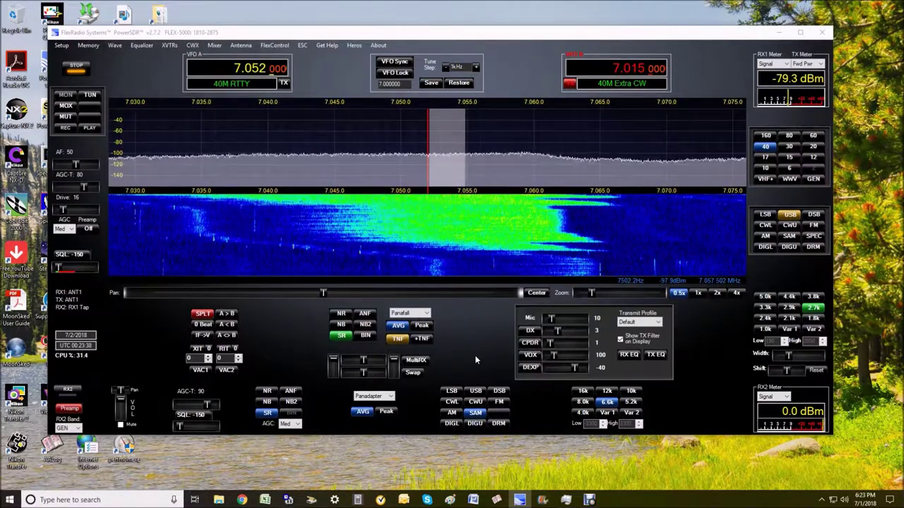
{"action": "scroll", "coordinate": [475, 360], "scroll_direction": "up", "scroll_amount": 8}
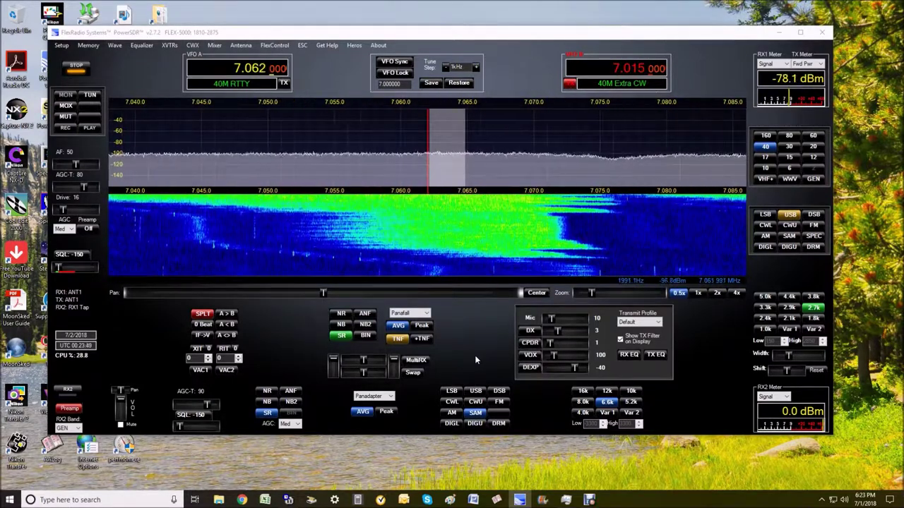
{"action": "scroll", "coordinate": [475, 360], "scroll_direction": "up", "scroll_amount": 11}
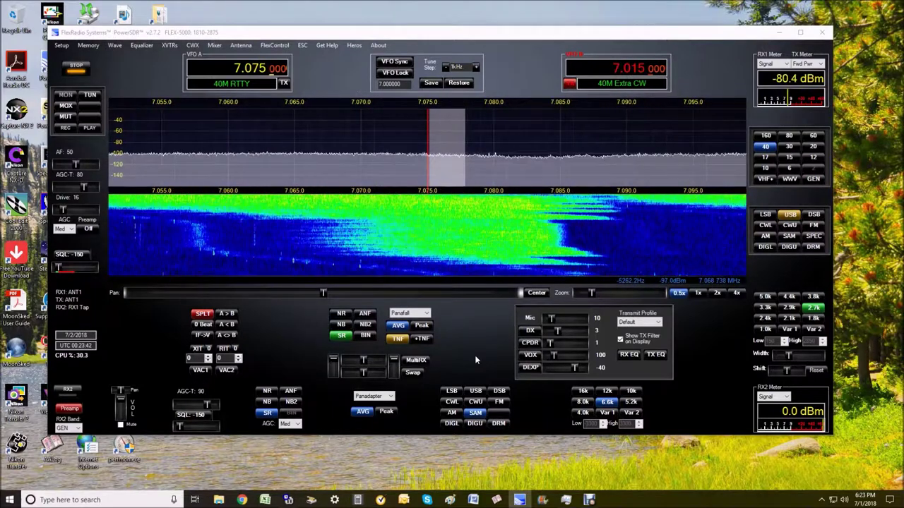
{"action": "scroll", "coordinate": [475, 360], "scroll_direction": "up", "scroll_amount": 10}
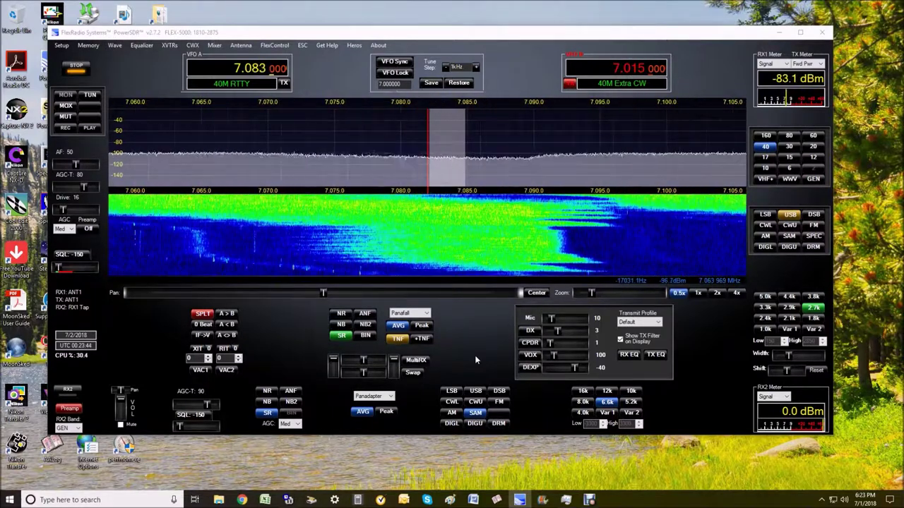
{"action": "scroll", "coordinate": [475, 360], "scroll_direction": "up", "scroll_amount": 12}
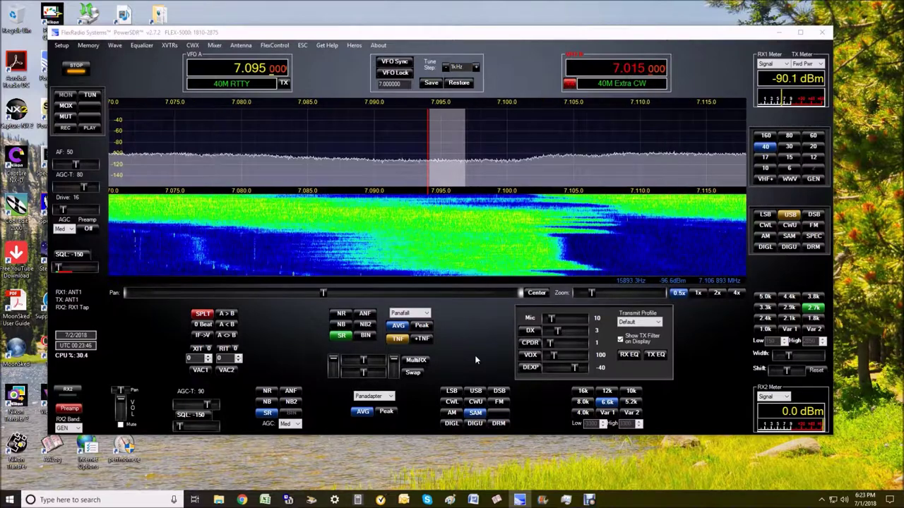
{"action": "scroll", "coordinate": [475, 360], "scroll_direction": "up", "scroll_amount": 3}
{"action": "scroll", "coordinate": [475, 360], "scroll_direction": "down", "scroll_amount": 2}
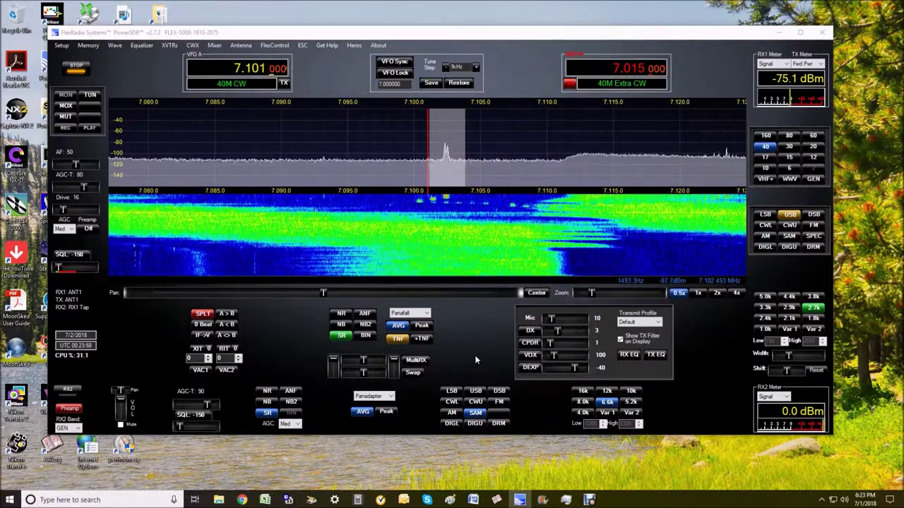
- Tune VFO A from the CW segment up to 7.138 MHz in the 40M Ext/Adv SSB segment
{"action": "scroll", "coordinate": [475, 360], "scroll_direction": "up", "scroll_amount": 6}
{"action": "scroll", "coordinate": [475, 360], "scroll_direction": "up", "scroll_amount": 14}
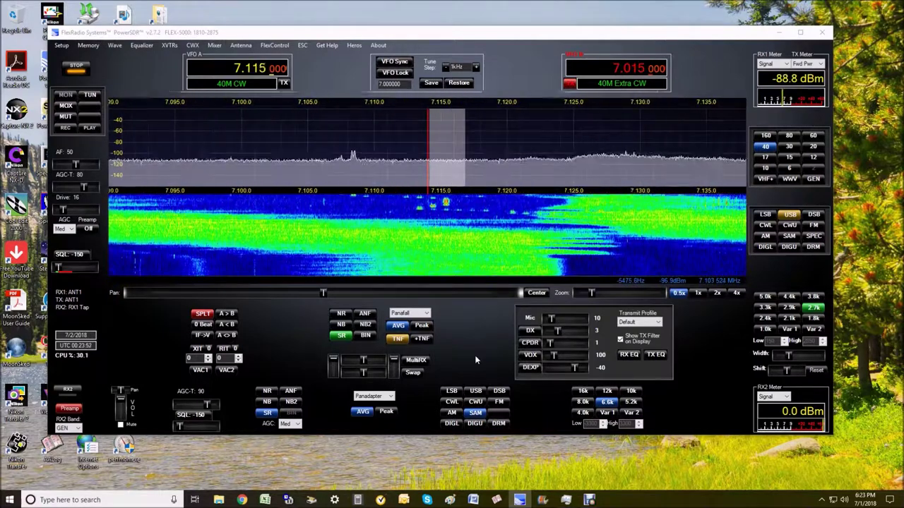
{"action": "scroll", "coordinate": [475, 360], "scroll_direction": "up", "scroll_amount": 14}
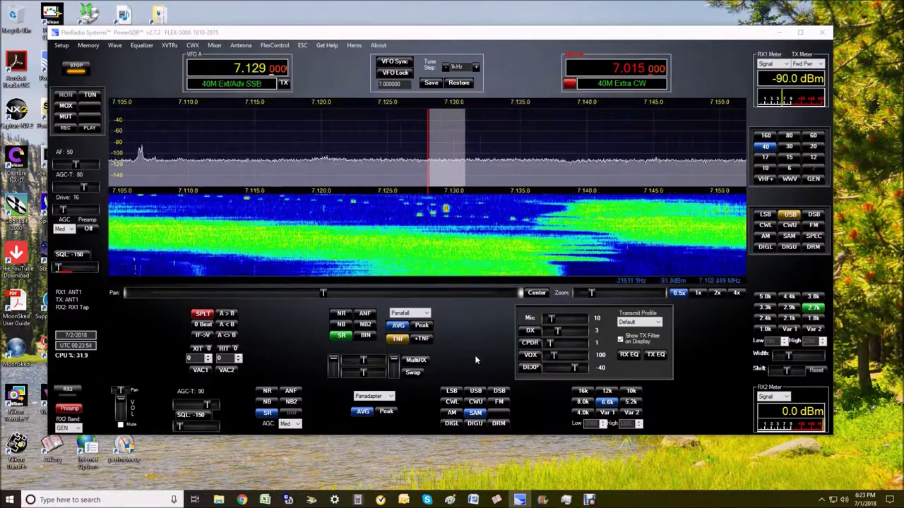
{"action": "scroll", "coordinate": [475, 355], "scroll_direction": "up", "scroll_amount": 3}
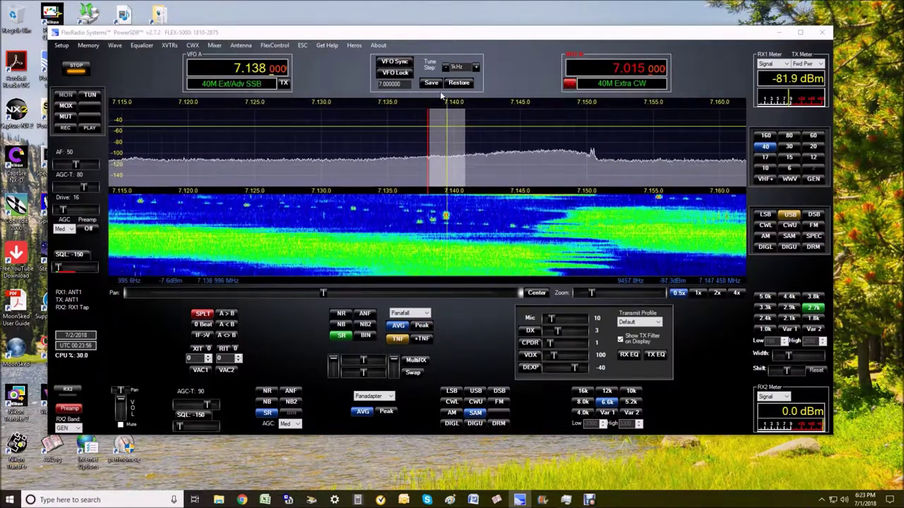
- Increase the tune step to 2.5 kHz and tune VFO A up to 7.150 MHz
{"action": "left_click", "coordinate": [476, 66]}
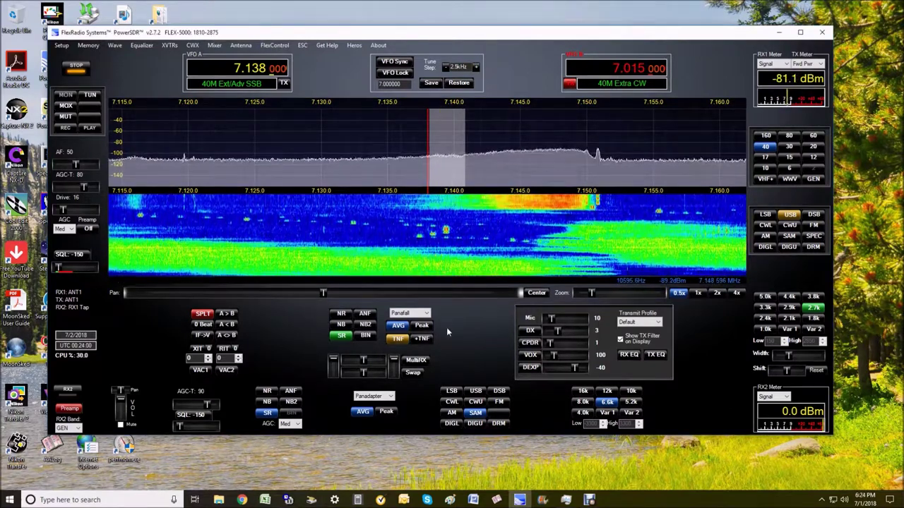
{"action": "scroll", "coordinate": [446, 329], "scroll_direction": "up", "scroll_amount": 2}
{"action": "scroll", "coordinate": [446, 328], "scroll_direction": "up", "scroll_amount": 3}
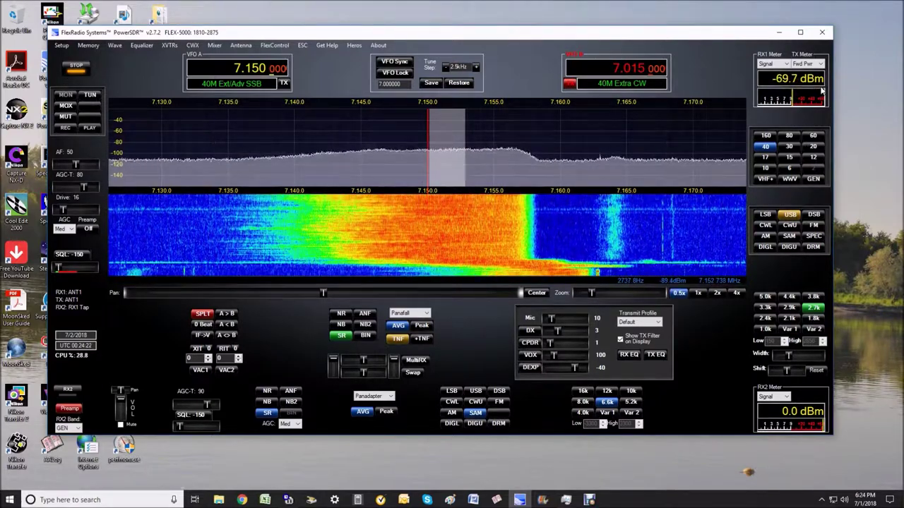
- Tune VFO A up through the 40 m SSB segment to 7.2975 MHz in 2.5 kHz steps
{"action": "scroll", "coordinate": [676, 172], "scroll_direction": "up", "scroll_amount": 2}
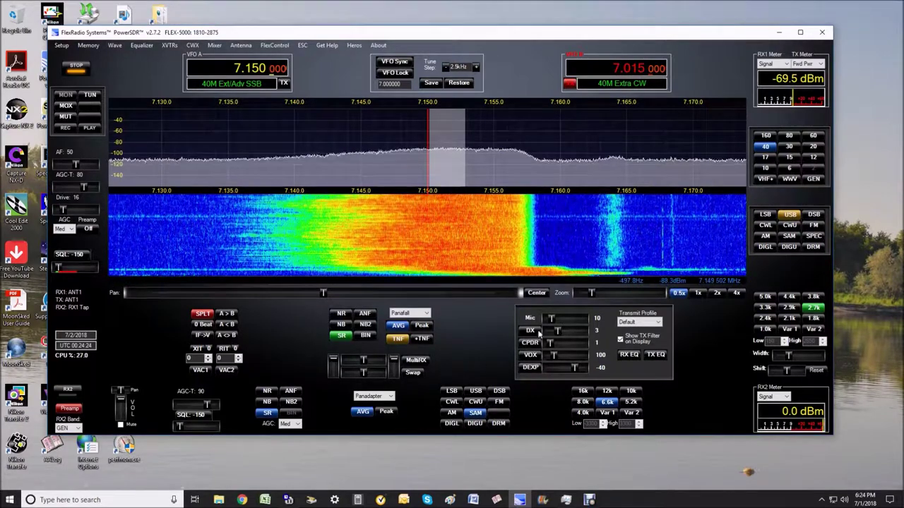
{"action": "scroll", "coordinate": [450, 356], "scroll_direction": "up", "scroll_amount": 7}
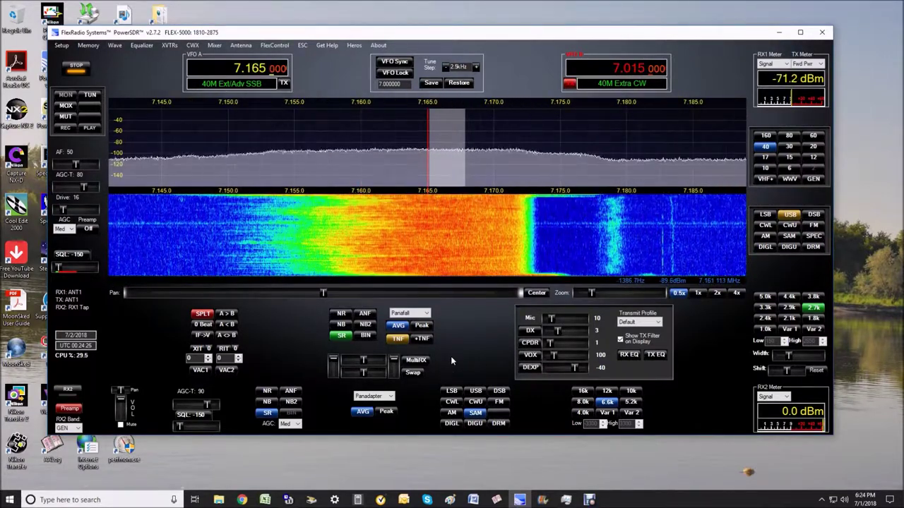
{"action": "scroll", "coordinate": [451, 357], "scroll_direction": "up", "scroll_amount": 5}
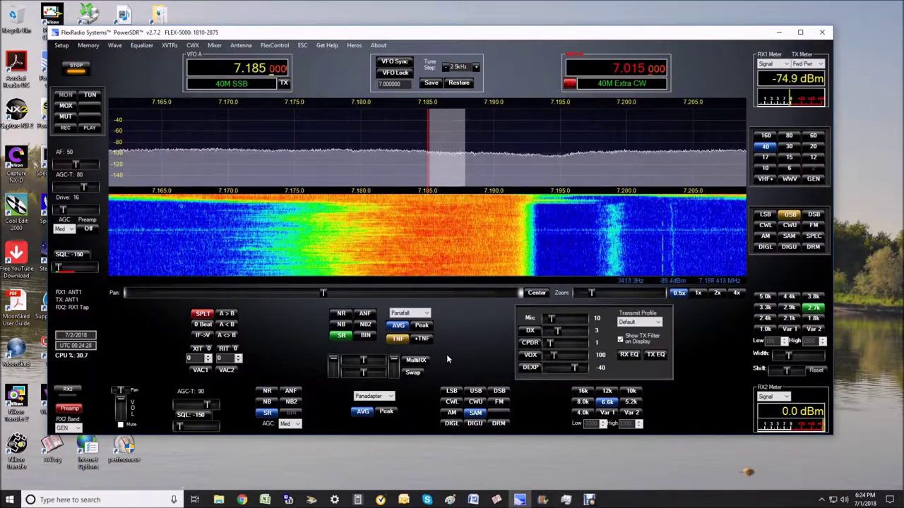
{"action": "scroll", "coordinate": [446, 355], "scroll_direction": "up", "scroll_amount": 3}
{"action": "scroll", "coordinate": [445, 354], "scroll_direction": "up", "scroll_amount": 9}
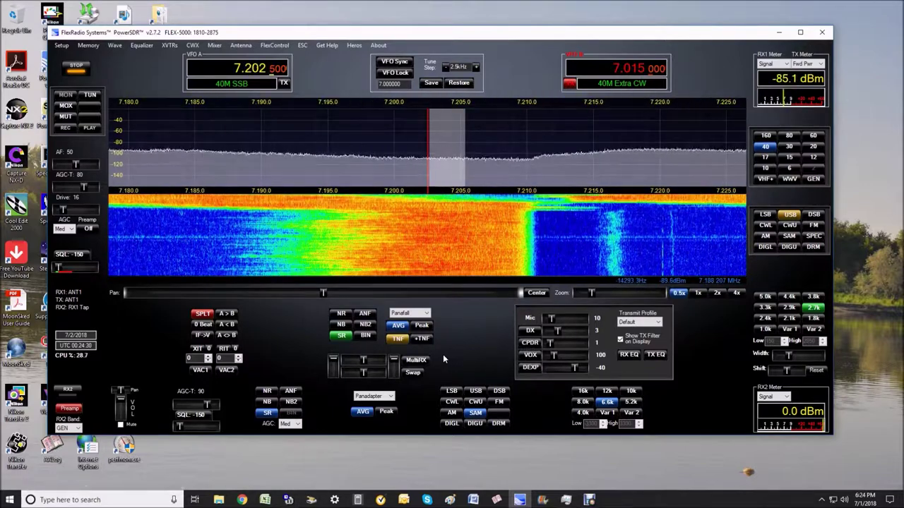
{"action": "scroll", "coordinate": [443, 354], "scroll_direction": "up", "scroll_amount": 1}
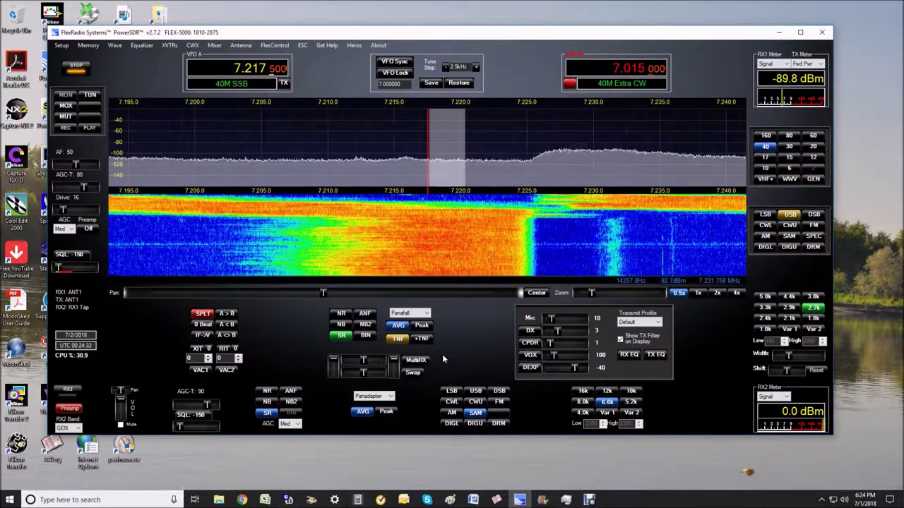
{"action": "scroll", "coordinate": [441, 354], "scroll_direction": "up", "scroll_amount": 4}
{"action": "scroll", "coordinate": [442, 358], "scroll_direction": "up", "scroll_amount": 6}
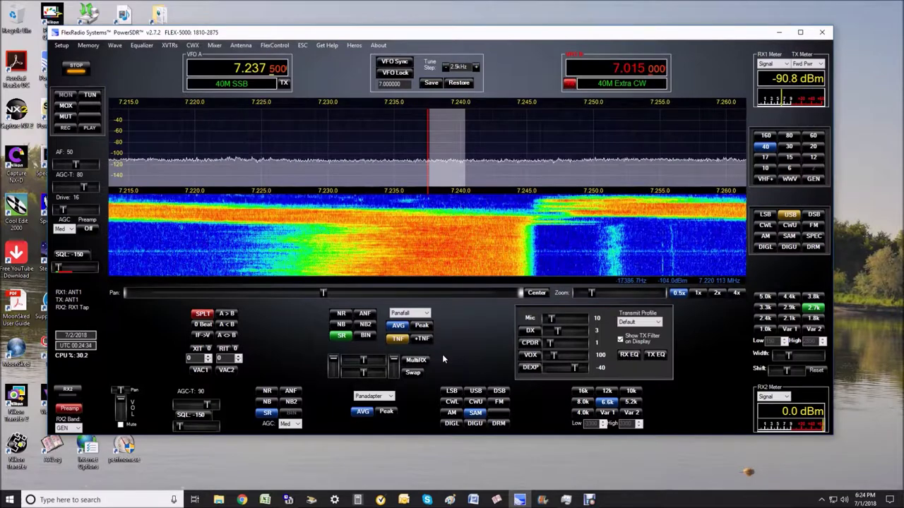
{"action": "scroll", "coordinate": [442, 359], "scroll_direction": "up", "scroll_amount": 2}
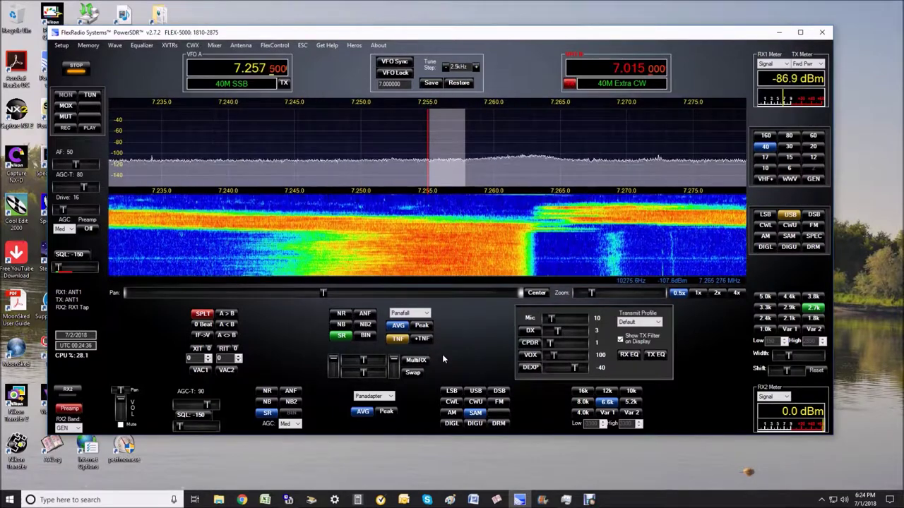
{"action": "scroll", "coordinate": [442, 359], "scroll_direction": "up", "scroll_amount": 10}
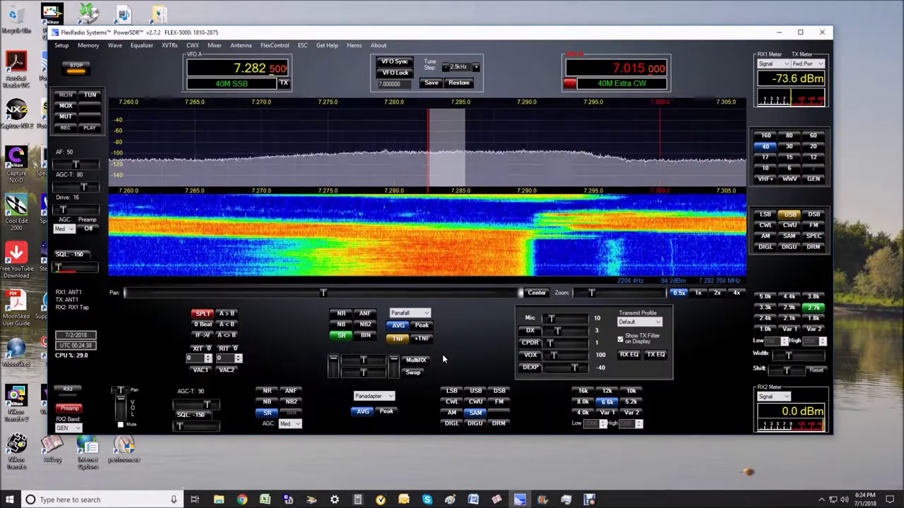
{"action": "scroll", "coordinate": [442, 359], "scroll_direction": "up", "scroll_amount": 6}
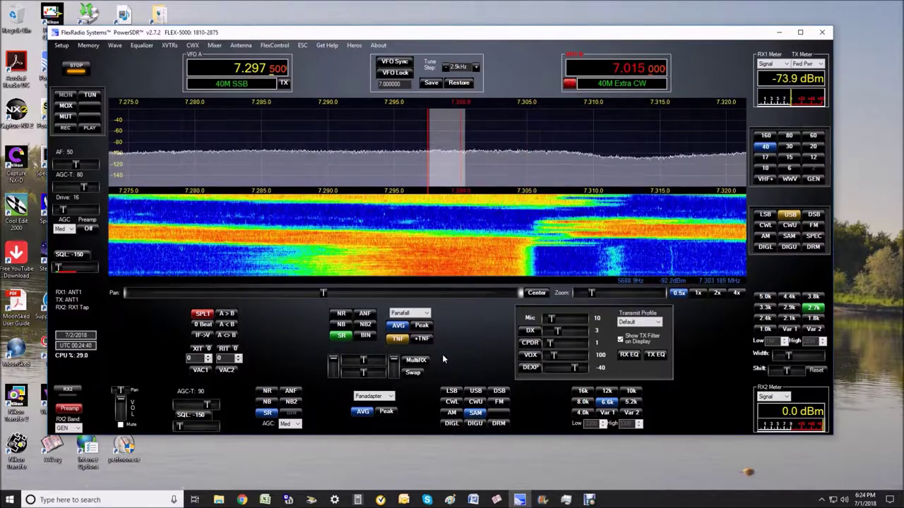
- Tune VFO A past the 40 m band edge and the 41 m short wave segment to 7.370 MHz
{"action": "scroll", "coordinate": [443, 359], "scroll_direction": "up", "scroll_amount": 5}
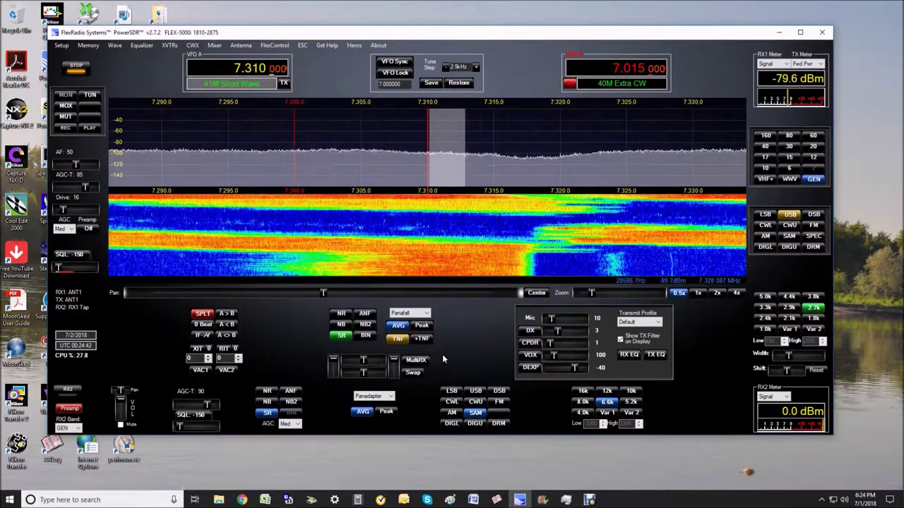
{"action": "scroll", "coordinate": [442, 359], "scroll_direction": "up", "scroll_amount": 5}
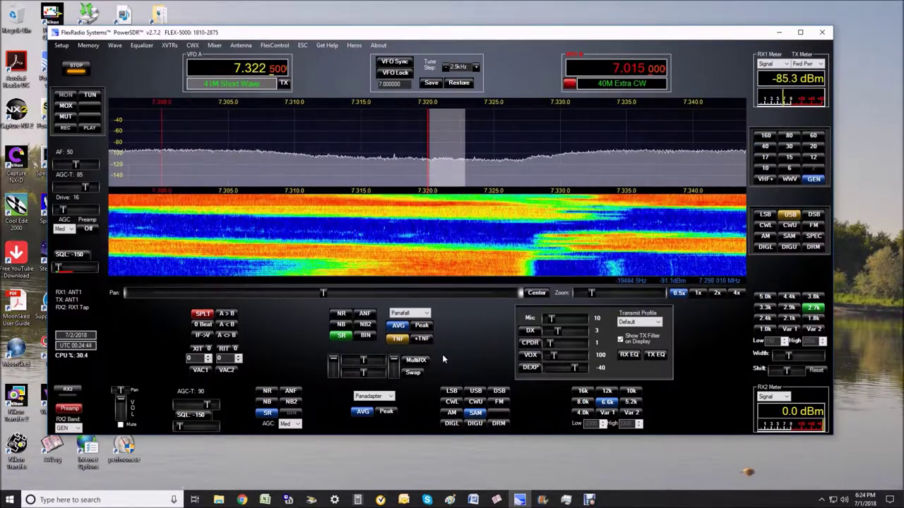
{"action": "scroll", "coordinate": [442, 359], "scroll_direction": "up", "scroll_amount": 4}
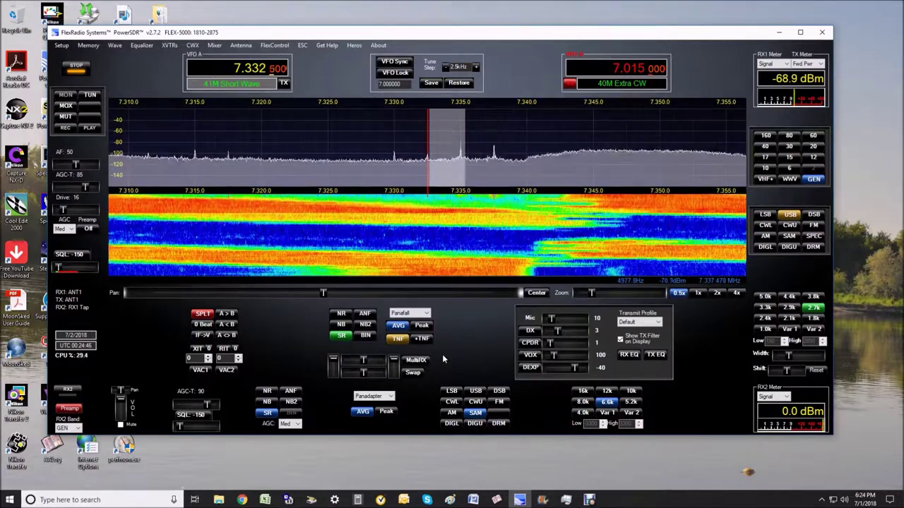
{"action": "scroll", "coordinate": [442, 359], "scroll_direction": "up", "scroll_amount": 5}
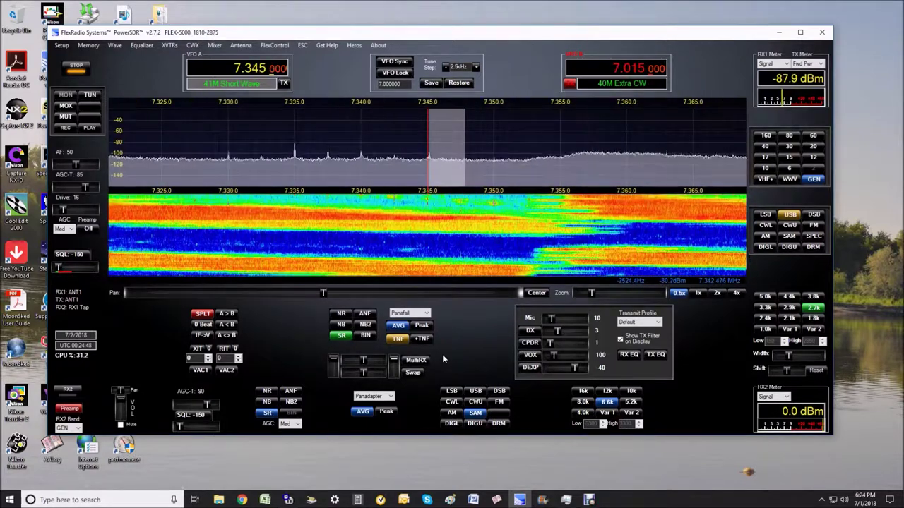
{"action": "scroll", "coordinate": [443, 359], "scroll_direction": "up", "scroll_amount": 7}
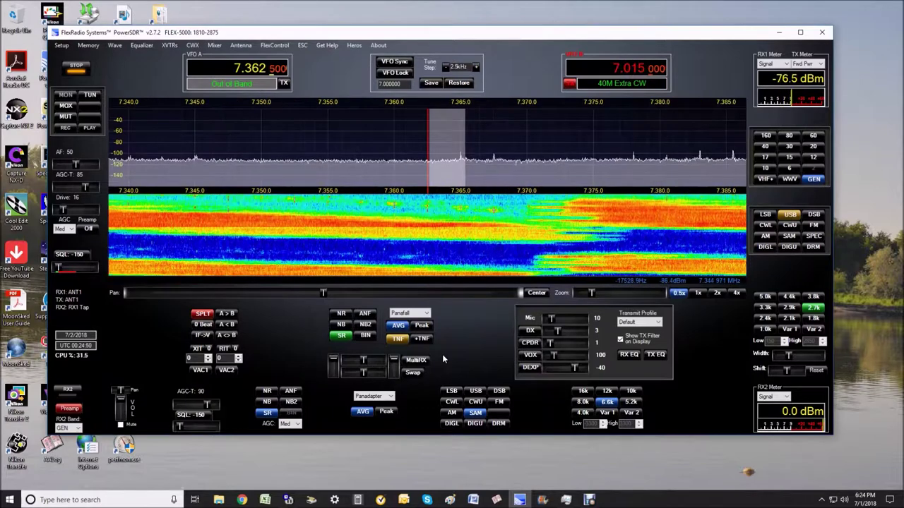
{"action": "scroll", "coordinate": [443, 360], "scroll_direction": "up", "scroll_amount": 3}
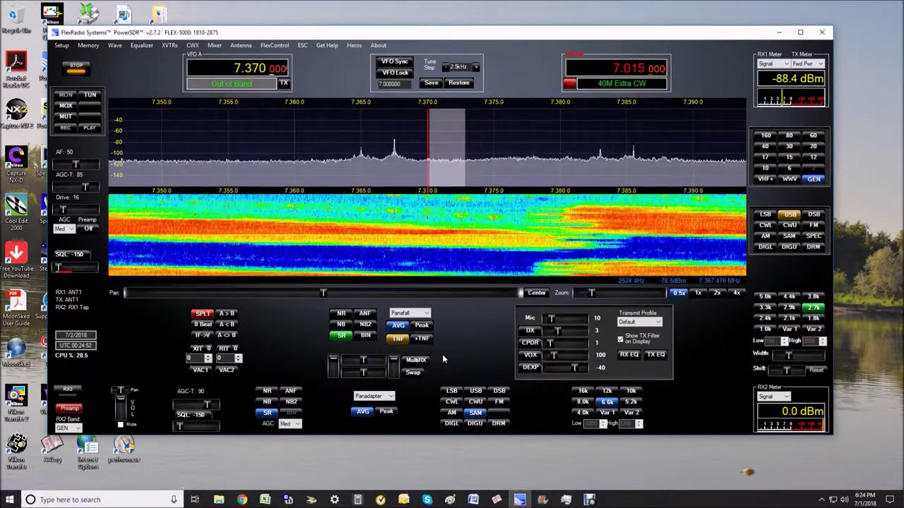
- Reduce the tune step to 1 kHz and tune VFO A up to 7.382 MHz
{"action": "left_click", "coordinate": [446, 66]}
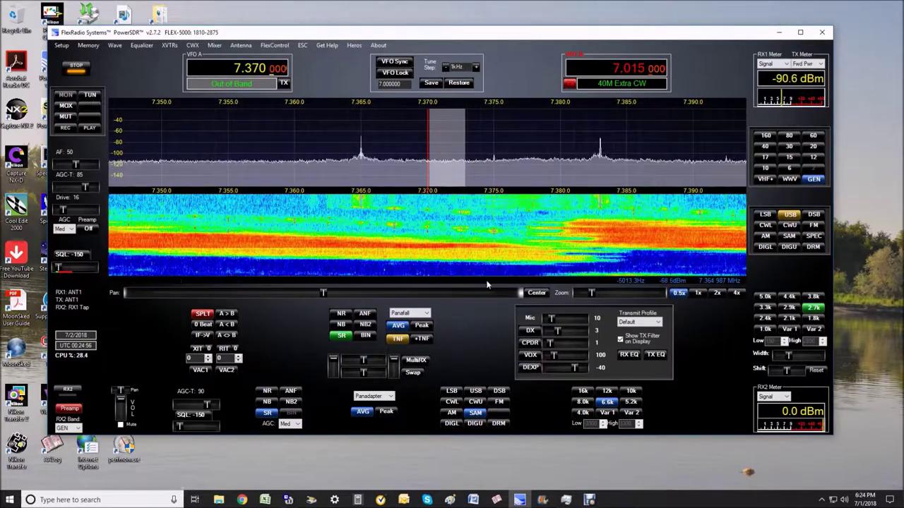
{"action": "scroll", "coordinate": [482, 359], "scroll_direction": "up", "scroll_amount": 5}
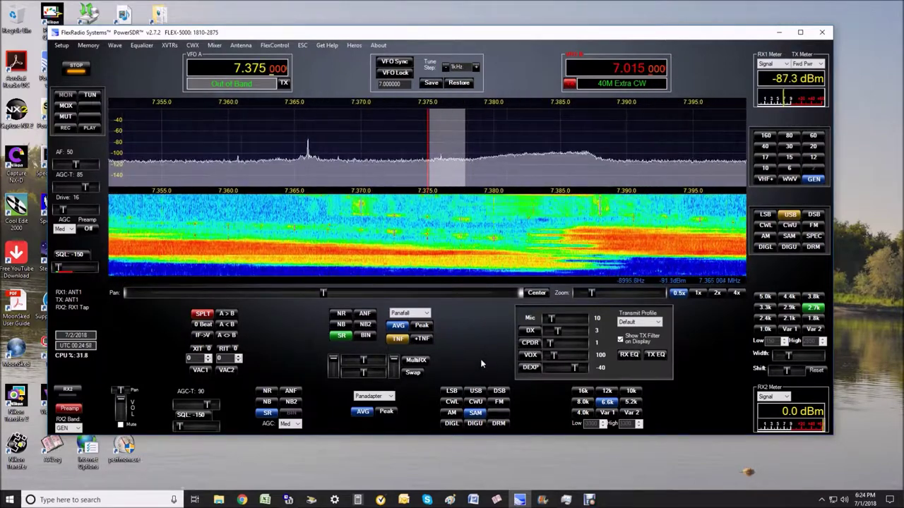
{"action": "scroll", "coordinate": [481, 364], "scroll_direction": "up", "scroll_amount": 7}
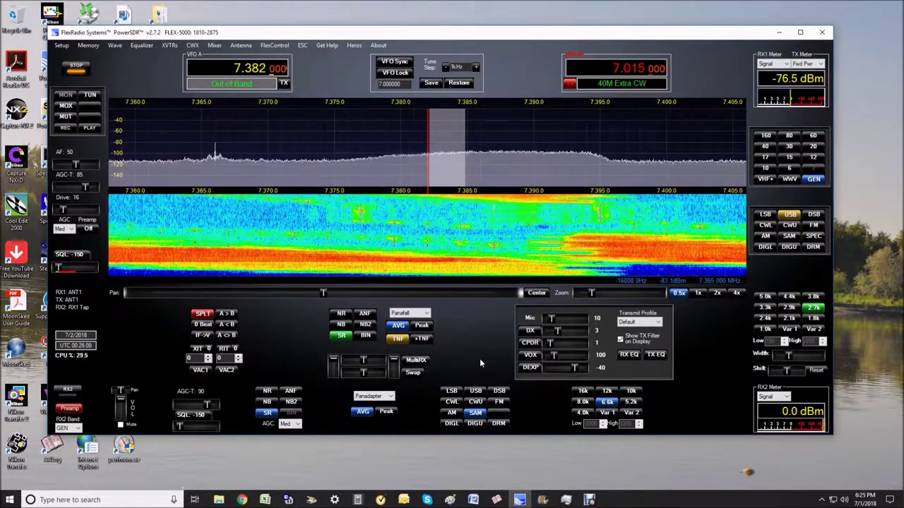
- Tune VFO A up from 7.382 MHz to 7.447 MHz in 1 kHz steps
{"action": "scroll", "coordinate": [480, 363], "scroll_direction": "up", "scroll_amount": 1}
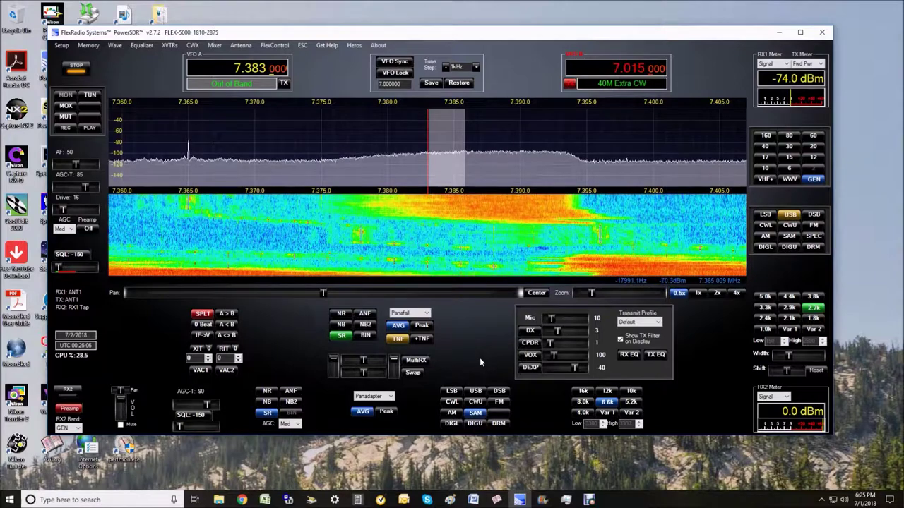
{"action": "scroll", "coordinate": [480, 358], "scroll_direction": "up", "scroll_amount": 1}
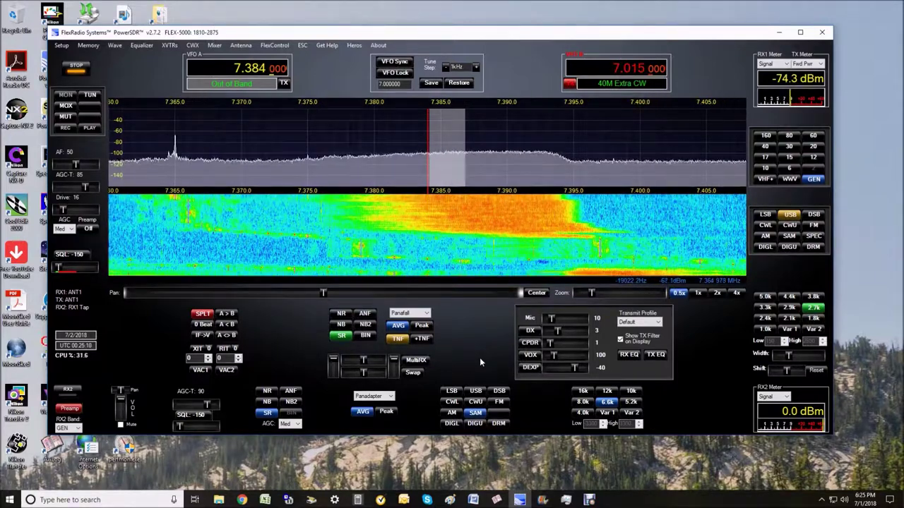
{"action": "scroll", "coordinate": [479, 357], "scroll_direction": "up", "scroll_amount": 10}
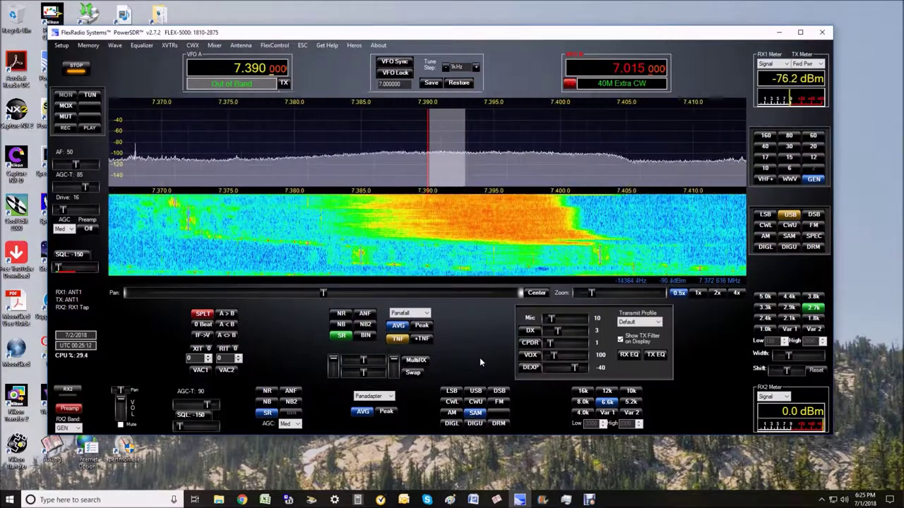
{"action": "scroll", "coordinate": [479, 358], "scroll_direction": "up", "scroll_amount": 12}
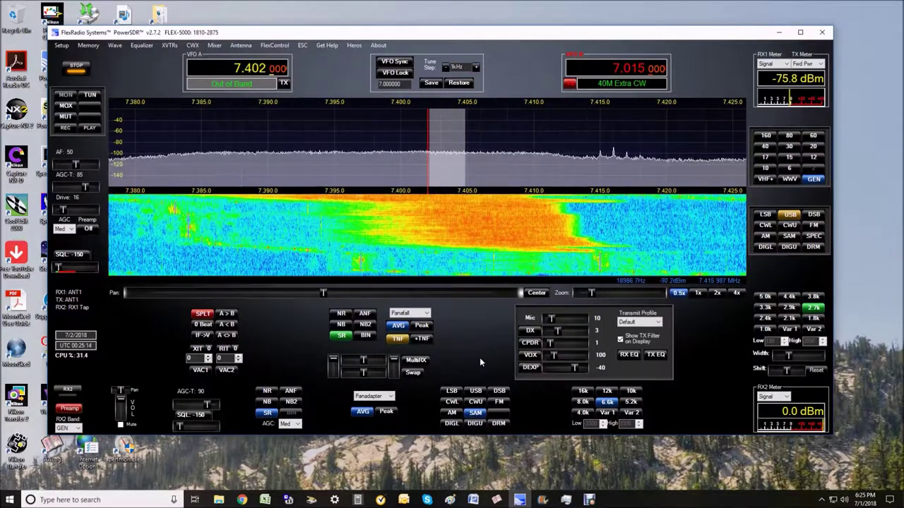
{"action": "scroll", "coordinate": [479, 357], "scroll_direction": "up", "scroll_amount": 13}
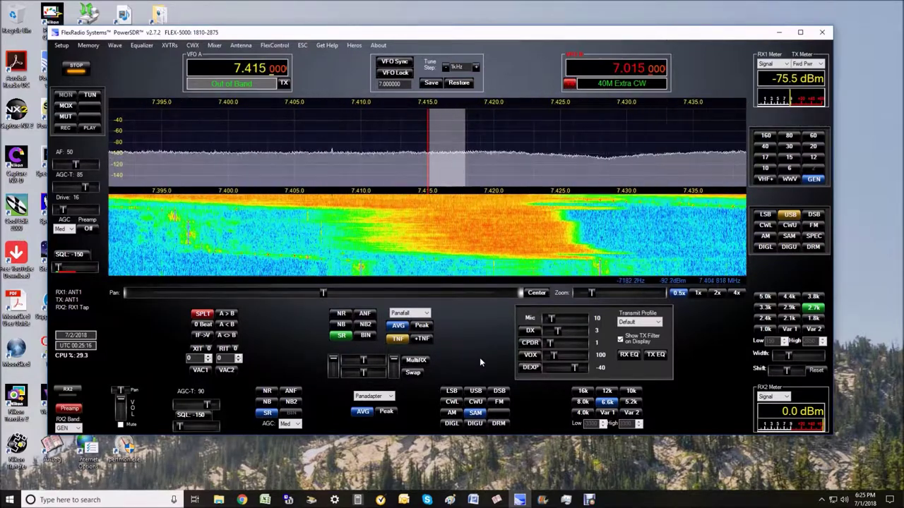
{"action": "scroll", "coordinate": [480, 357], "scroll_direction": "up", "scroll_amount": 15}
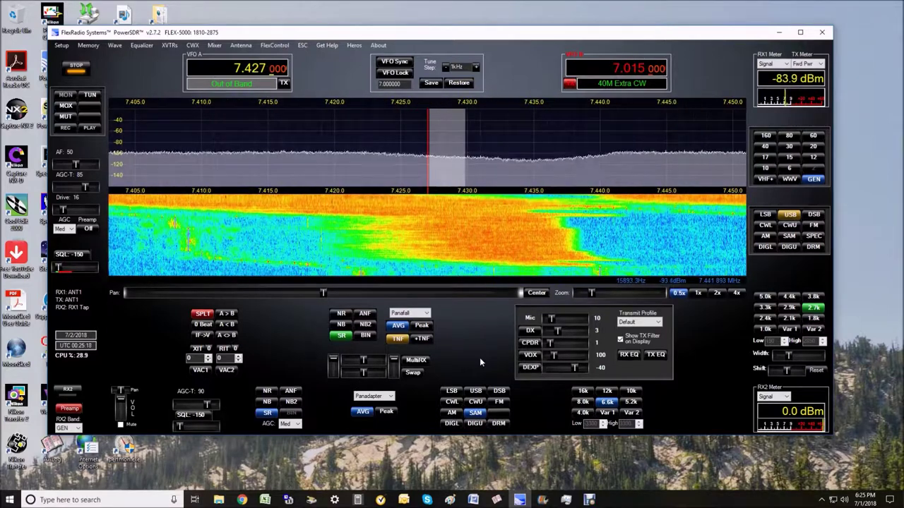
{"action": "scroll", "coordinate": [479, 358], "scroll_direction": "up", "scroll_amount": 8}
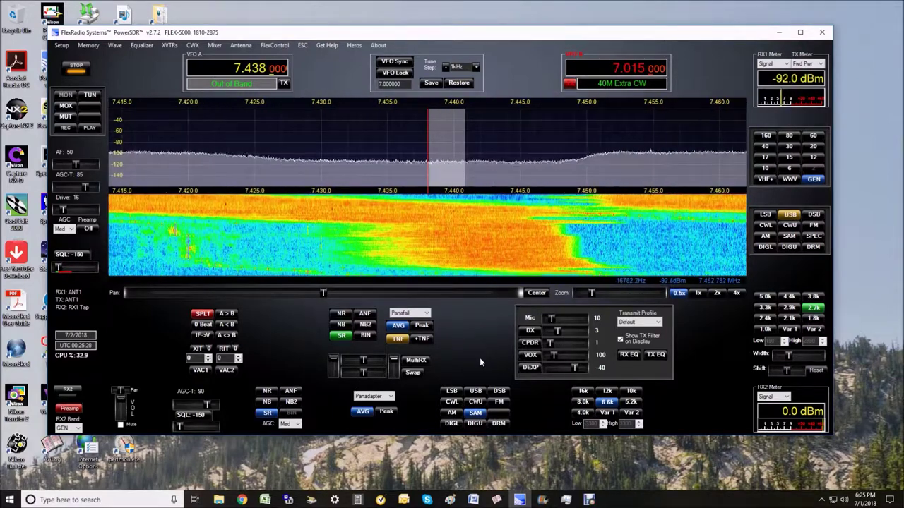
{"action": "scroll", "coordinate": [480, 358], "scroll_direction": "up", "scroll_amount": 8}
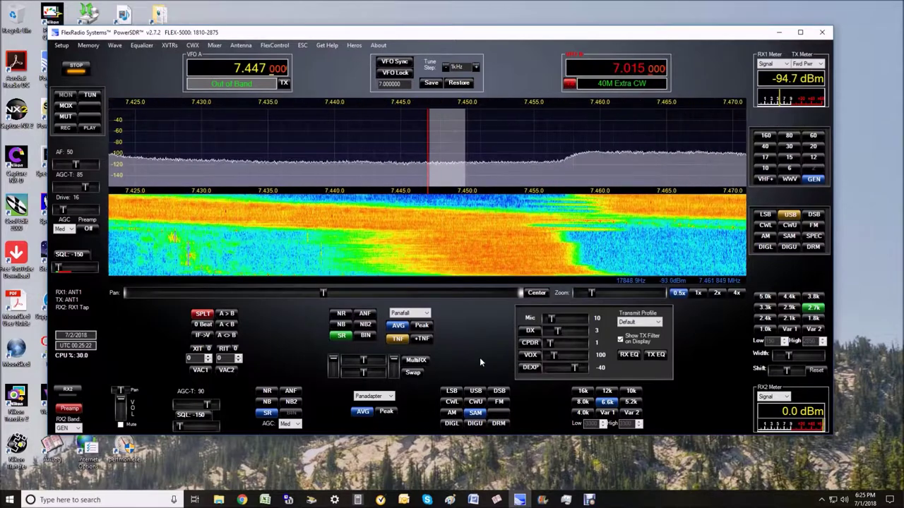
- Continue tuning VFO A up in 1 kHz steps to 7.504 MHz
{"action": "scroll", "coordinate": [479, 357], "scroll_direction": "up", "scroll_amount": 8}
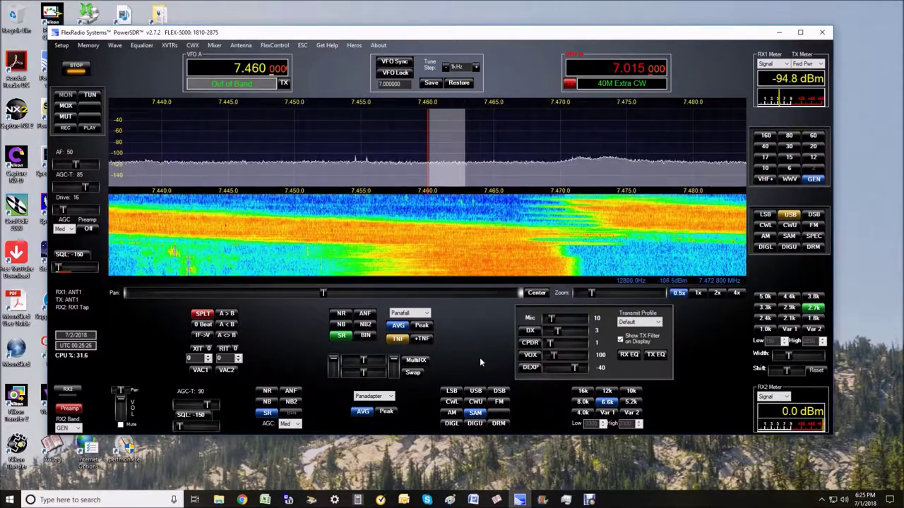
{"action": "scroll", "coordinate": [479, 357], "scroll_direction": "up", "scroll_amount": 9}
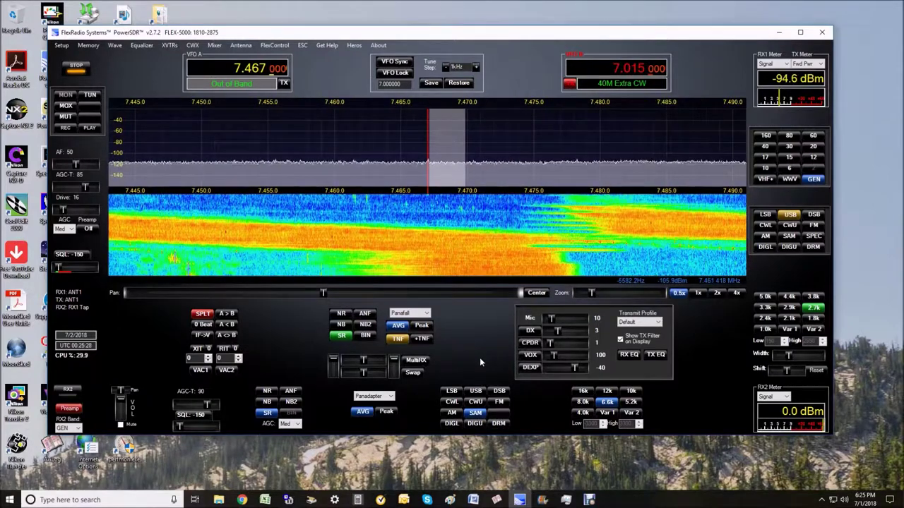
{"action": "scroll", "coordinate": [479, 358], "scroll_direction": "up", "scroll_amount": 16}
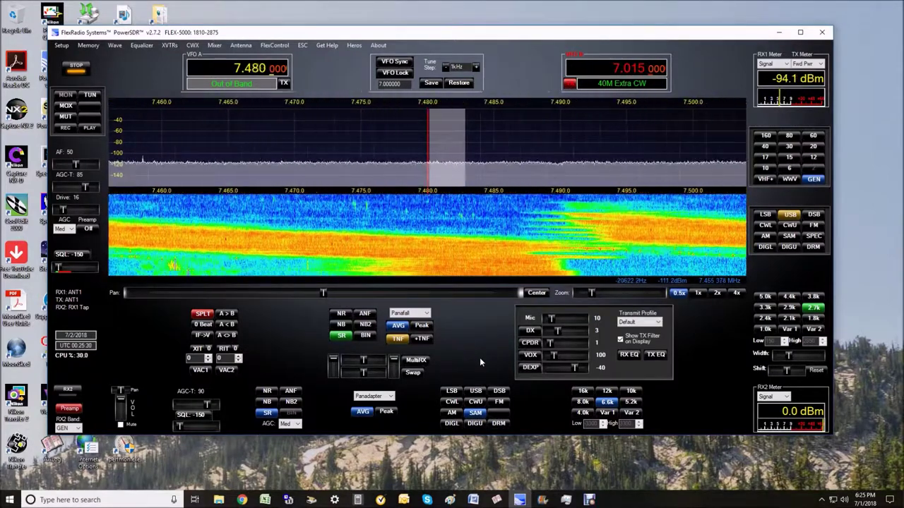
{"action": "scroll", "coordinate": [480, 357], "scroll_direction": "up", "scroll_amount": 7}
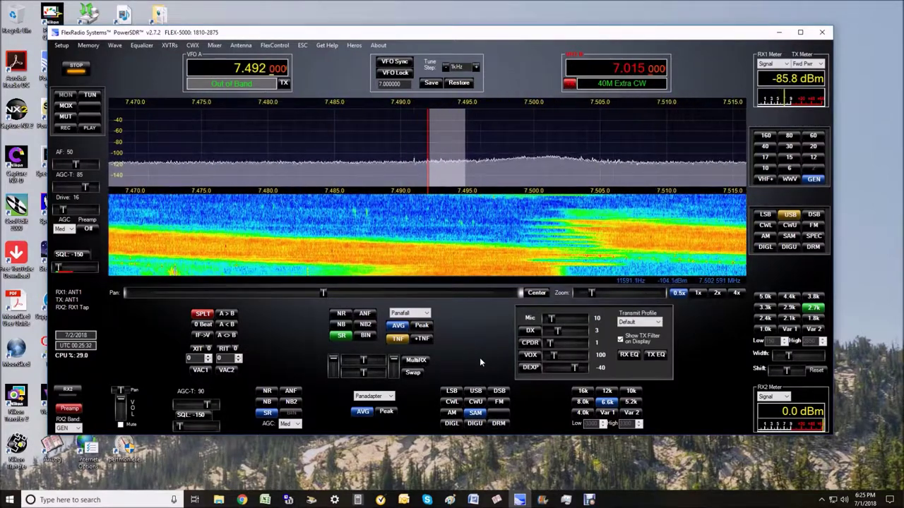
{"action": "scroll", "coordinate": [479, 362], "scroll_direction": "up", "scroll_amount": 4}
{"action": "scroll", "coordinate": [479, 362], "scroll_direction": "up", "scroll_amount": 2}
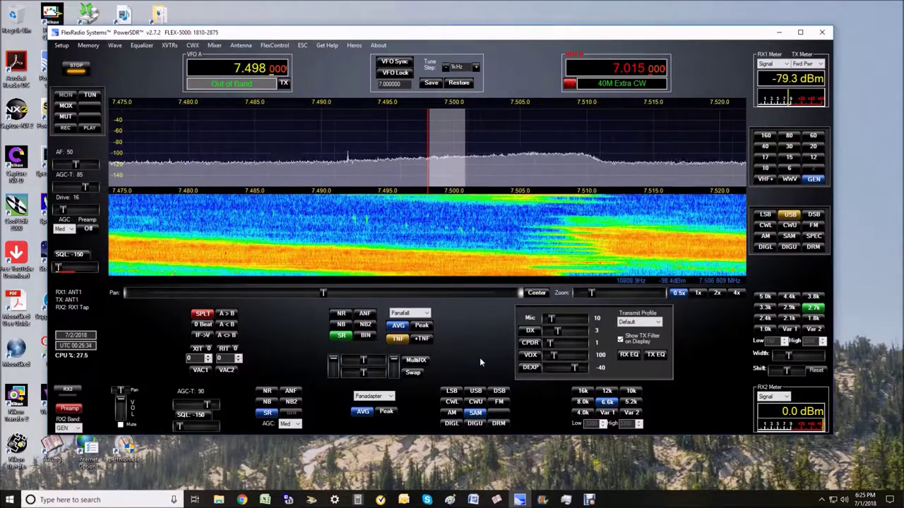
{"action": "scroll", "coordinate": [480, 362], "scroll_direction": "up", "scroll_amount": 4}
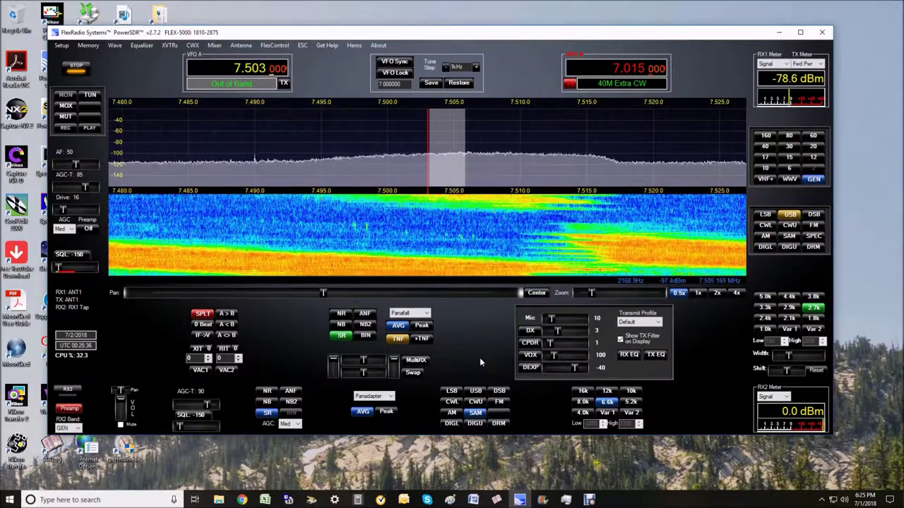
{"action": "scroll", "coordinate": [479, 363], "scroll_direction": "up", "scroll_amount": 1}
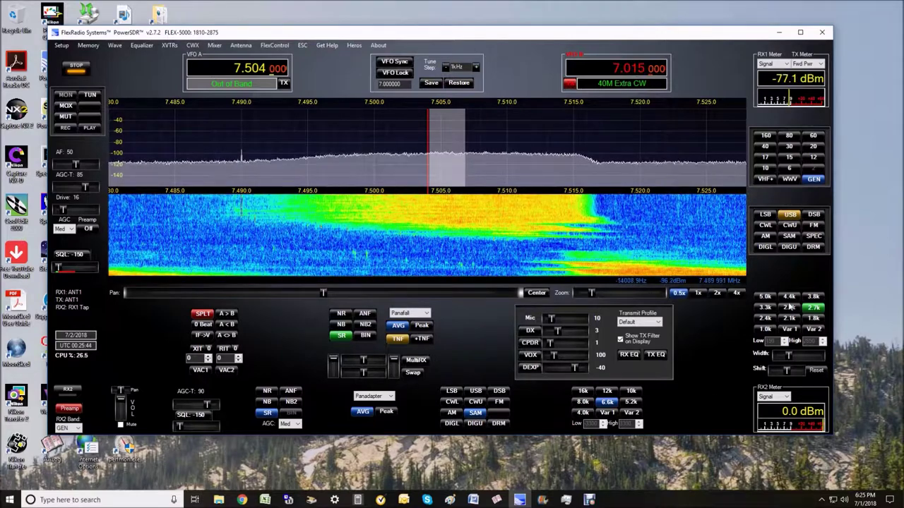
- Widen the RX1 receive filter to 5.0k and tune VFO A to 7.508 MHz
{"action": "left_click", "coordinate": [765, 297]}
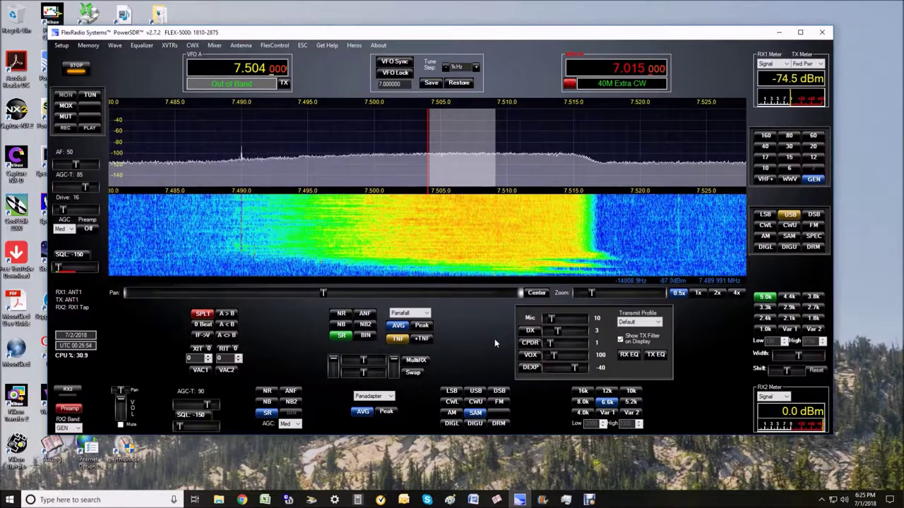
{"action": "scroll", "coordinate": [491, 342], "scroll_direction": "up", "scroll_amount": 4}
{"action": "scroll", "coordinate": [486, 349], "scroll_direction": "up", "scroll_amount": 2}
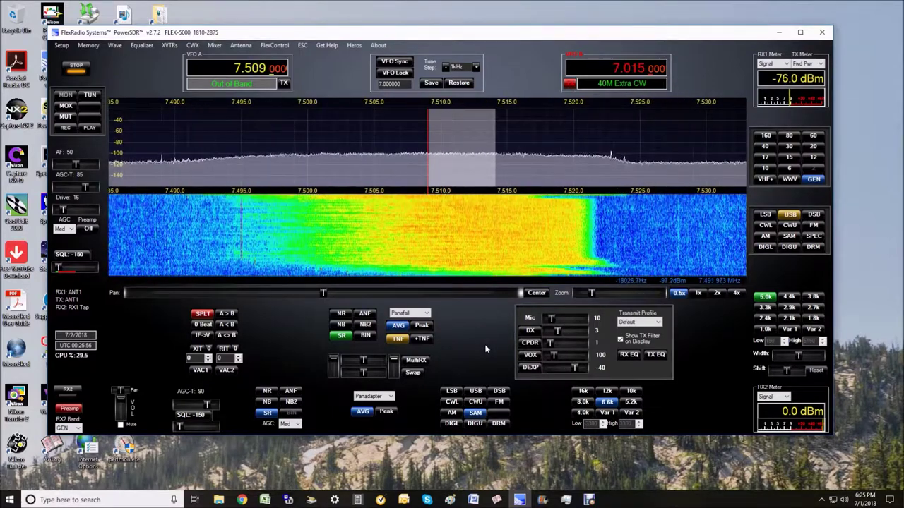
{"action": "scroll", "coordinate": [485, 349], "scroll_direction": "down", "scroll_amount": 1}
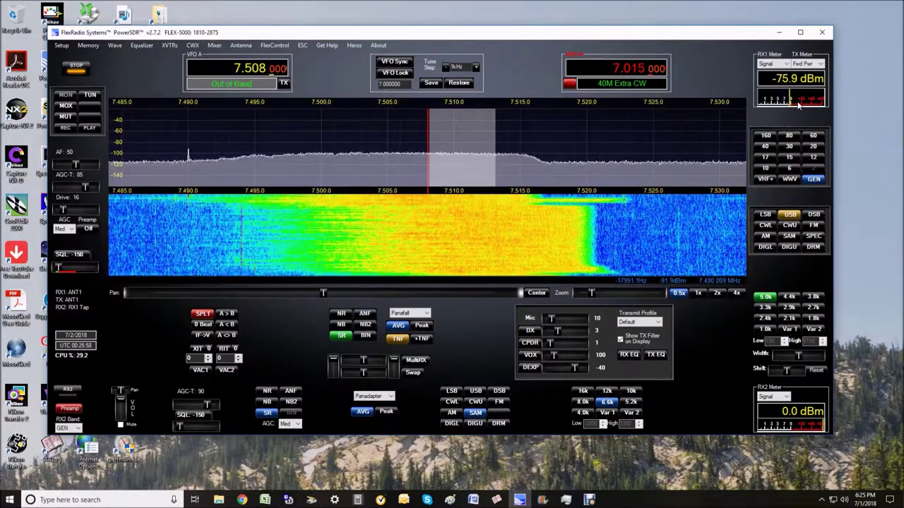
- Tune VFO A further up to 7.532 MHz with the 5.0k filter
{"action": "scroll", "coordinate": [515, 264], "scroll_direction": "up", "scroll_amount": 3}
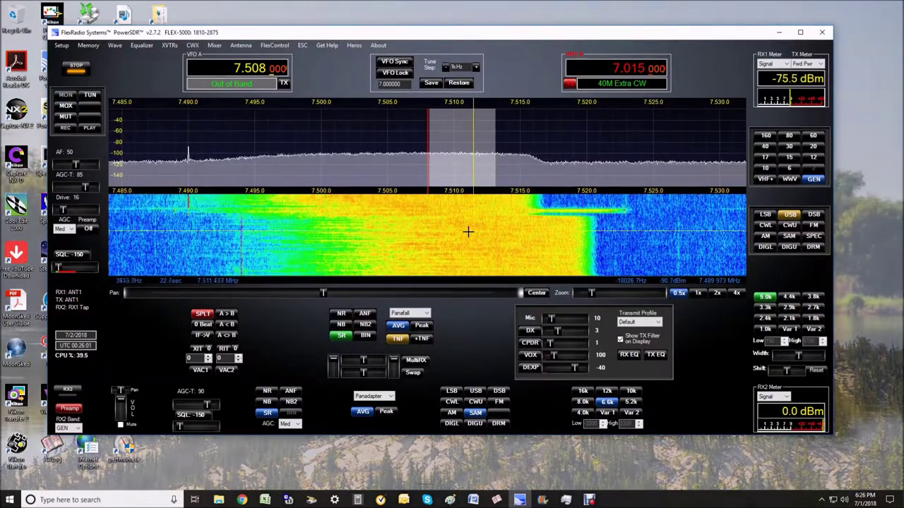
{"action": "scroll", "coordinate": [467, 324], "scroll_direction": "up", "scroll_amount": 12}
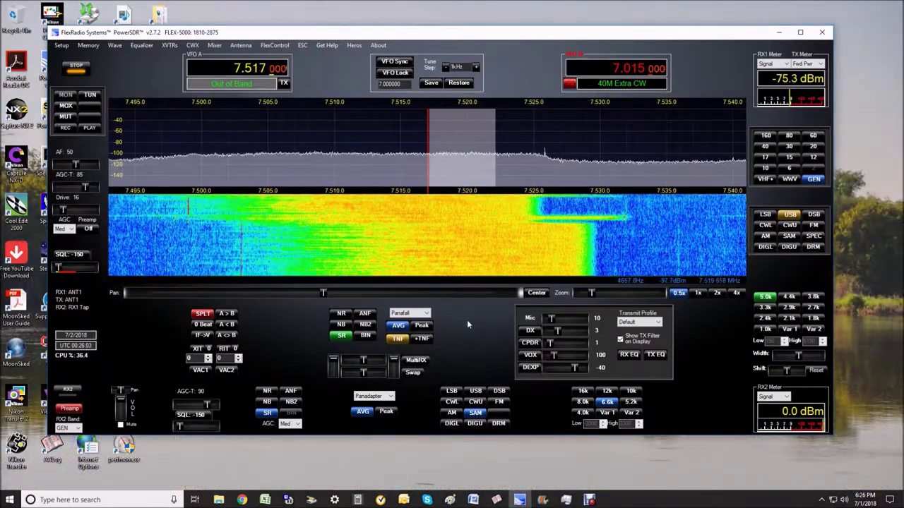
{"action": "scroll", "coordinate": [467, 324], "scroll_direction": "up", "scroll_amount": 9}
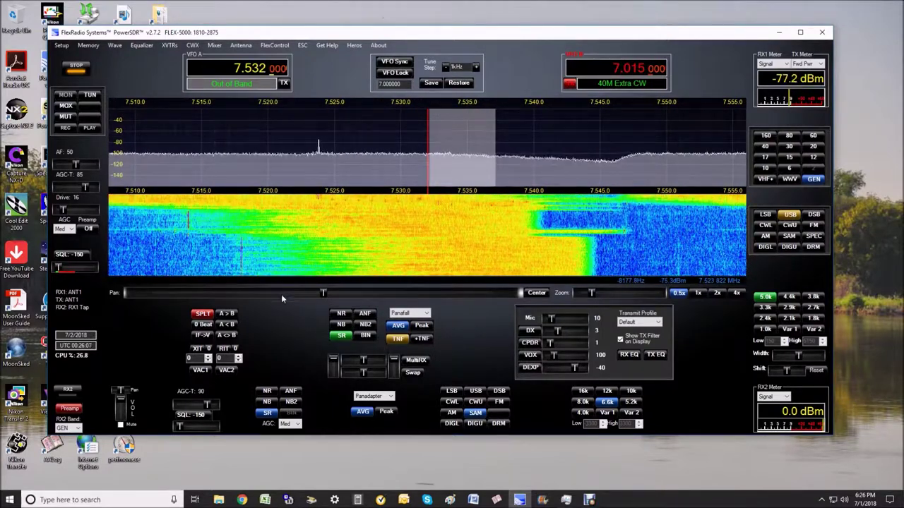
- Swap VFO A with VFO B, and briefly enable VFO Sync to bring both VFOs to 7.015 MHz
{"action": "left_click", "coordinate": [228, 335]}
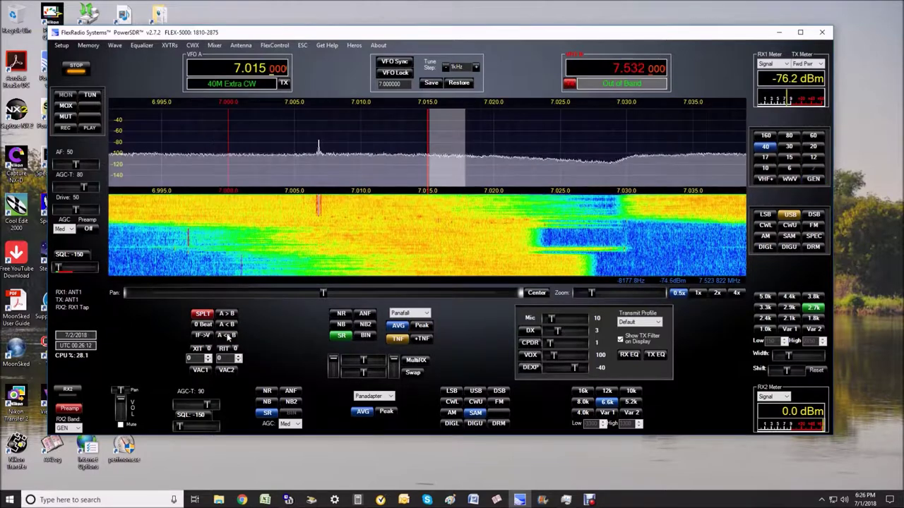
{"action": "left_click", "coordinate": [396, 62]}
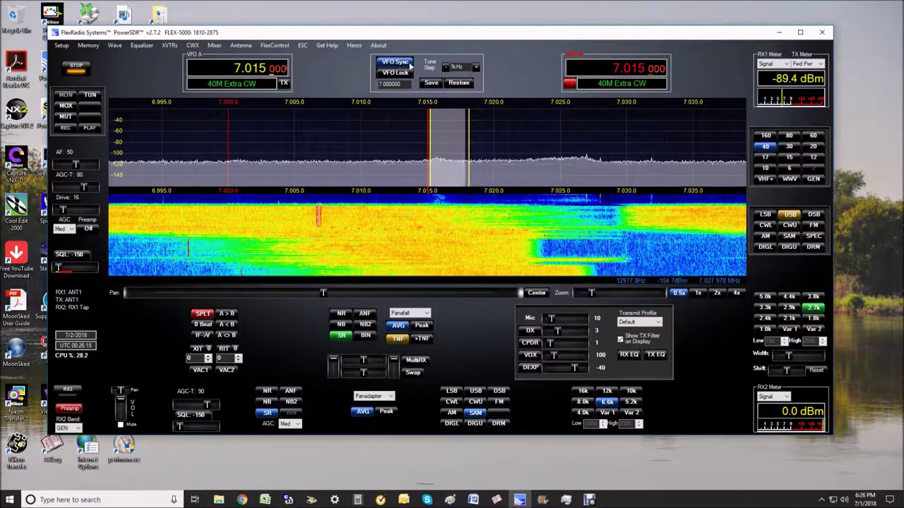
{"action": "left_click", "coordinate": [397, 62]}
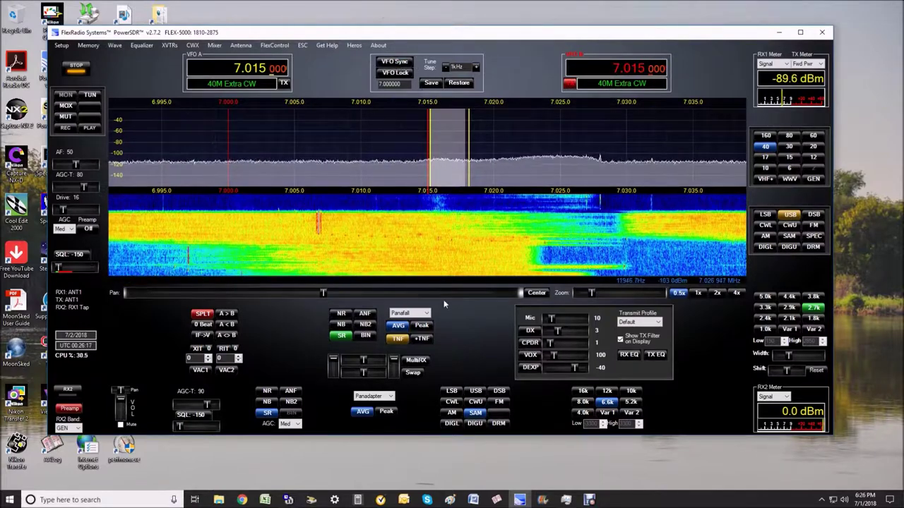
- Tune VFO A down past the lower edge of the 40 m band to 6.976 MHz in 1 kHz steps
{"action": "scroll", "coordinate": [452, 307], "scroll_direction": "down", "scroll_amount": 8}
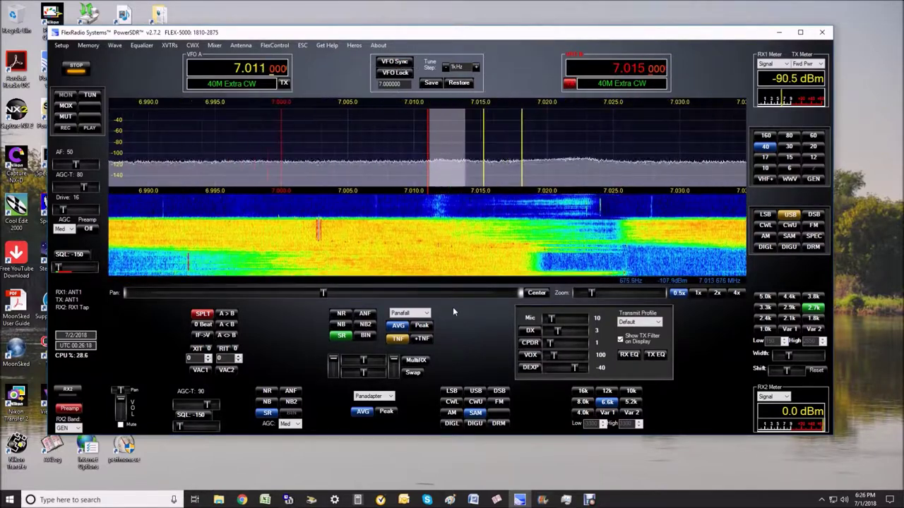
{"action": "scroll", "coordinate": [453, 307], "scroll_direction": "down", "scroll_amount": 12}
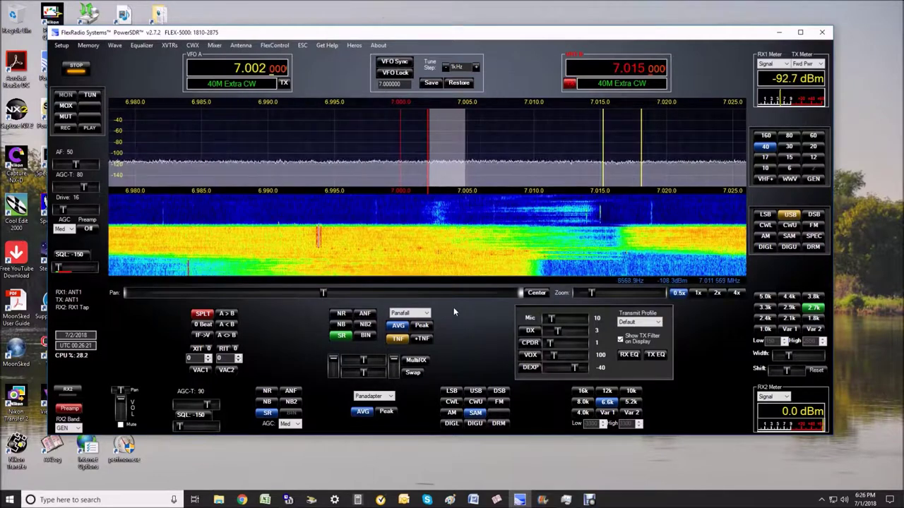
{"action": "scroll", "coordinate": [453, 311], "scroll_direction": "down", "scroll_amount": 8}
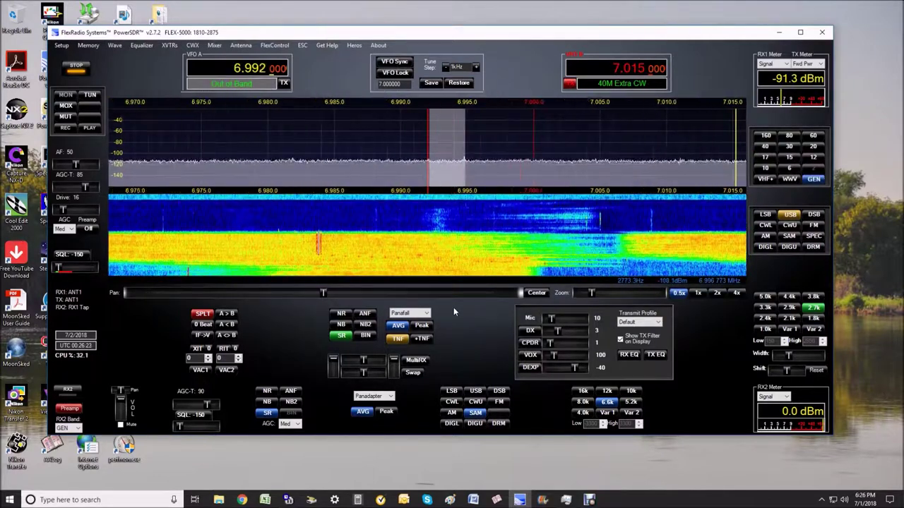
{"action": "scroll", "coordinate": [453, 308], "scroll_direction": "down", "scroll_amount": 6}
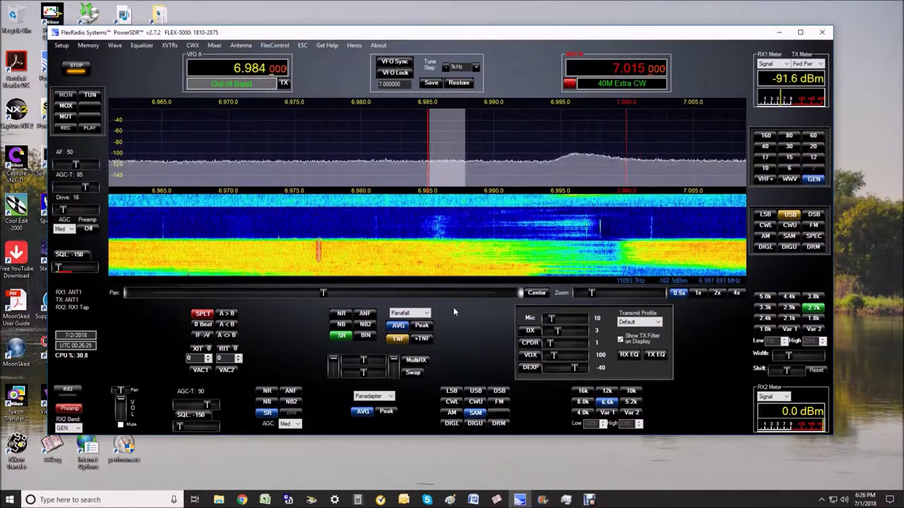
{"action": "scroll", "coordinate": [453, 311], "scroll_direction": "down", "scroll_amount": 9}
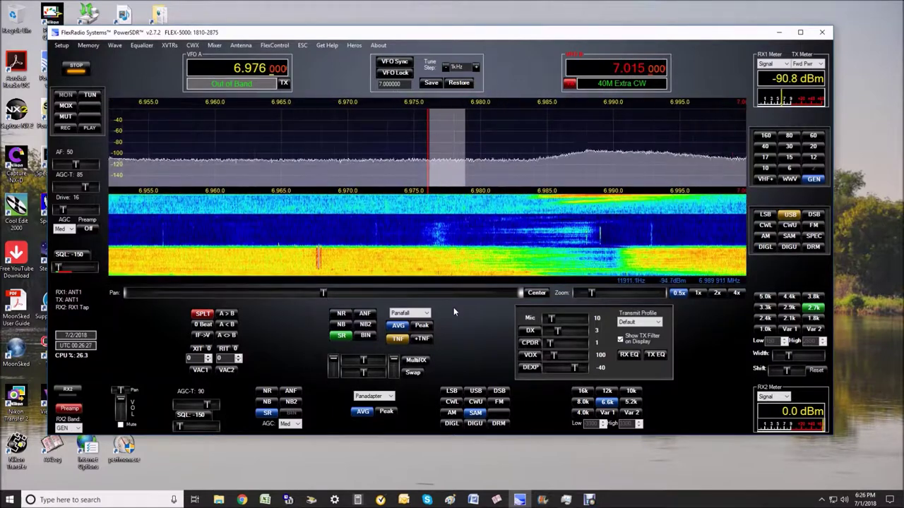
- Tune VFO A down to 6.937 MHz below the 40 m band and back up to 6.940 MHz
{"action": "scroll", "coordinate": [453, 310], "scroll_direction": "down", "scroll_amount": 11}
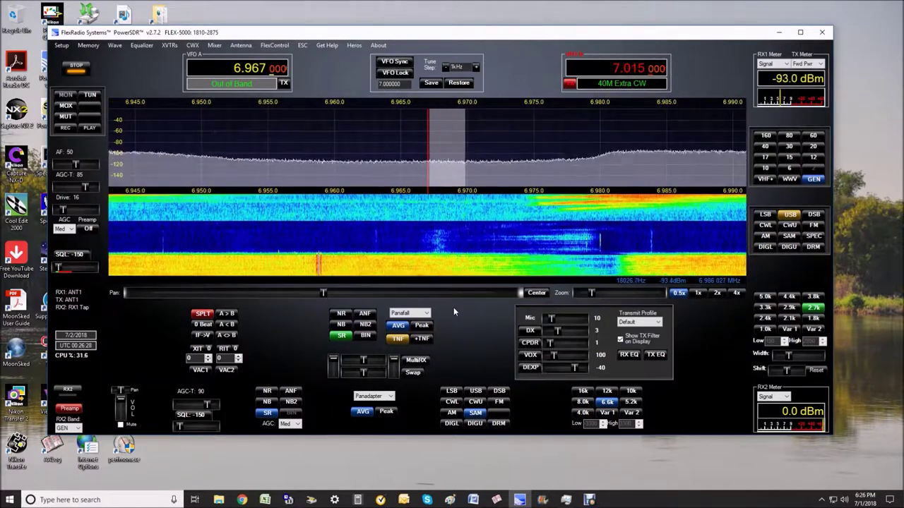
{"action": "scroll", "coordinate": [454, 310], "scroll_direction": "down", "scroll_amount": 8}
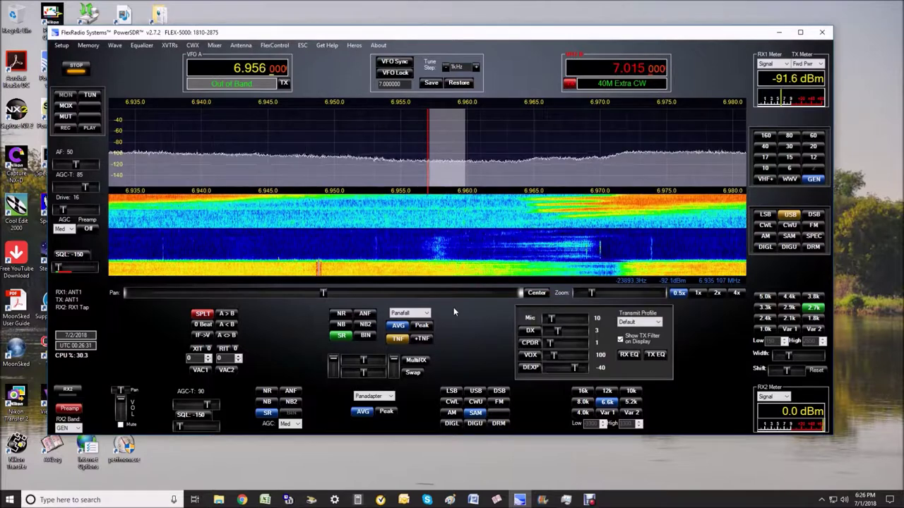
{"action": "scroll", "coordinate": [453, 311], "scroll_direction": "down", "scroll_amount": 8}
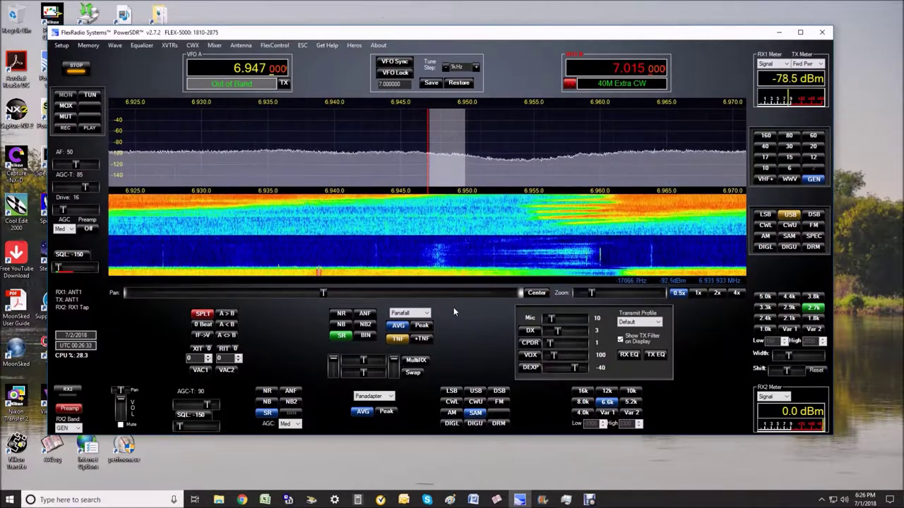
{"action": "scroll", "coordinate": [454, 312], "scroll_direction": "down", "scroll_amount": 5}
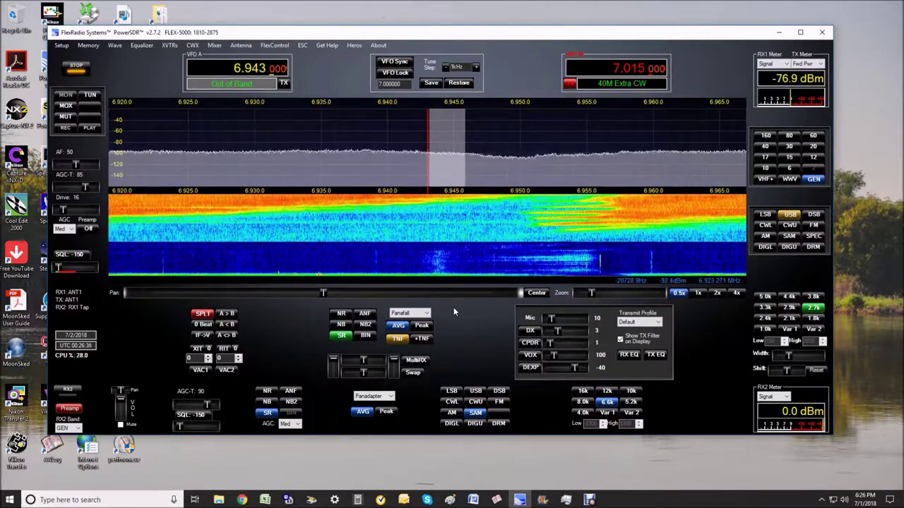
{"action": "scroll", "coordinate": [453, 311], "scroll_direction": "down", "scroll_amount": 3}
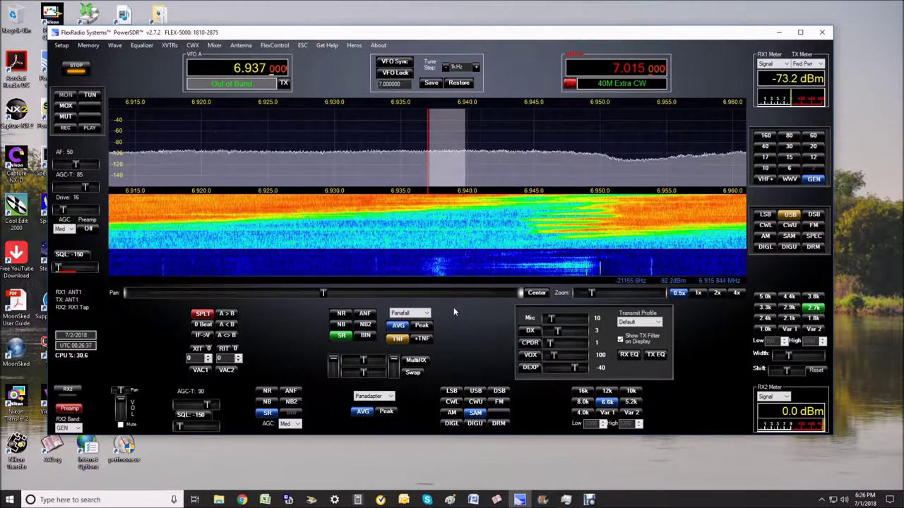
{"action": "scroll", "coordinate": [453, 311], "scroll_direction": "up", "scroll_amount": 2}
{"action": "scroll", "coordinate": [453, 307], "scroll_direction": "up", "scroll_amount": 1}
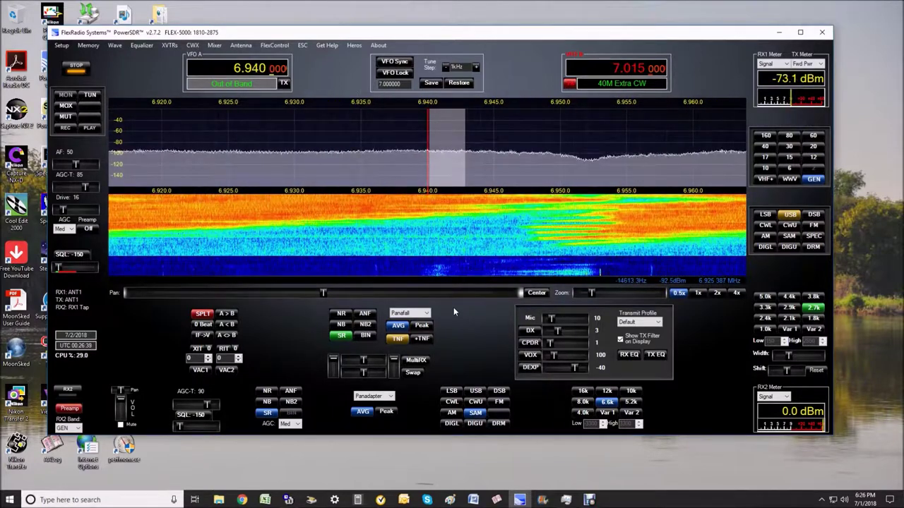
- Tune VFO A further down in 1 kHz steps to 6.905 MHz to follow the wideband noise
{"action": "scroll", "coordinate": [454, 311], "scroll_direction": "down", "scroll_amount": 3}
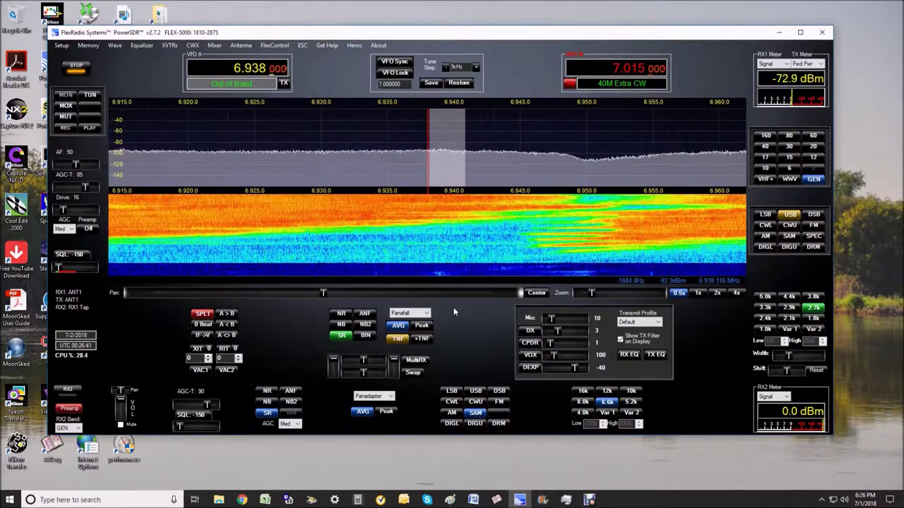
{"action": "scroll", "coordinate": [454, 307], "scroll_direction": "down", "scroll_amount": 7}
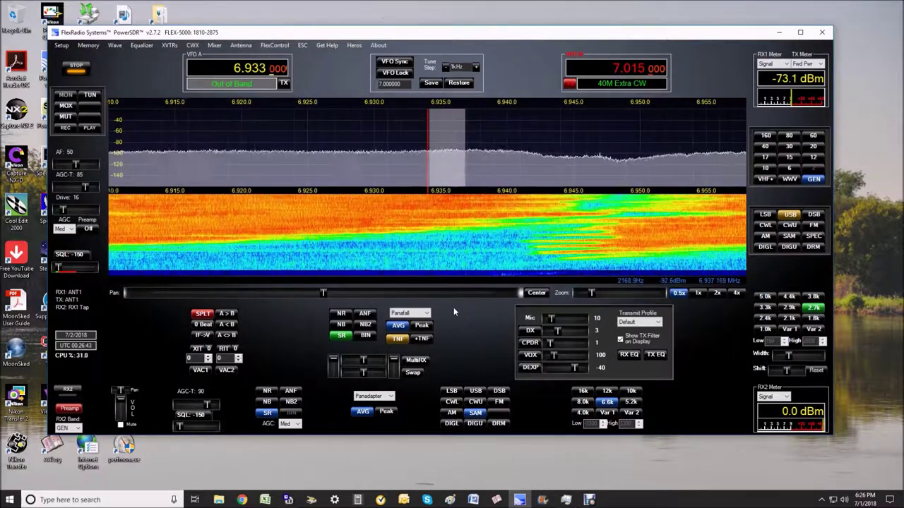
{"action": "scroll", "coordinate": [454, 307], "scroll_direction": "down", "scroll_amount": 8}
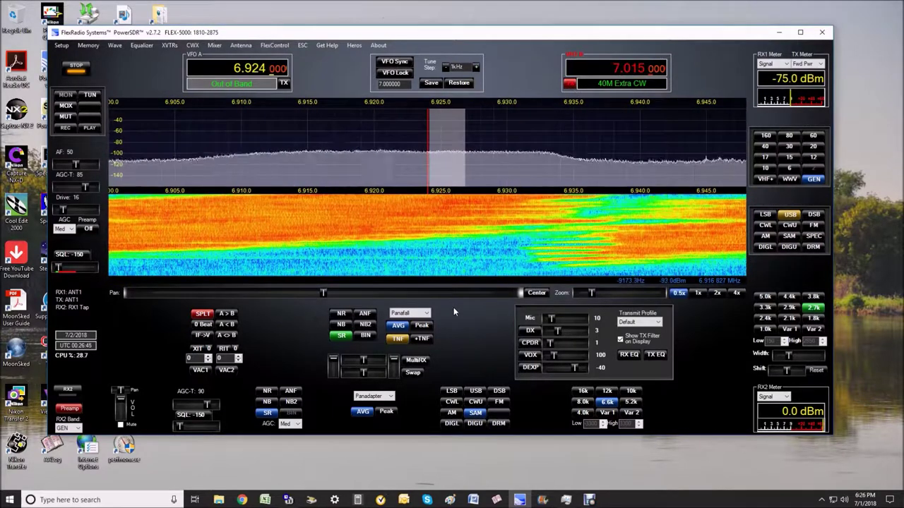
{"action": "scroll", "coordinate": [453, 307], "scroll_direction": "down", "scroll_amount": 7}
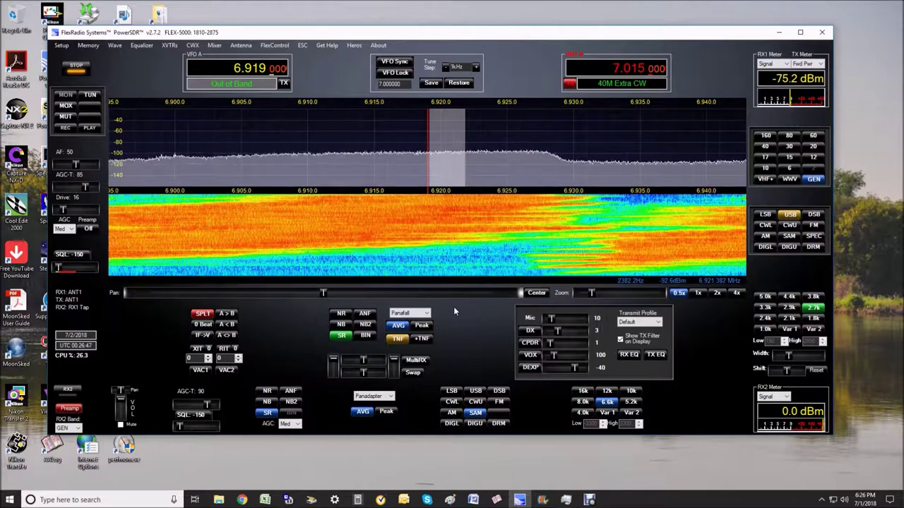
{"action": "scroll", "coordinate": [453, 307], "scroll_direction": "down", "scroll_amount": 2}
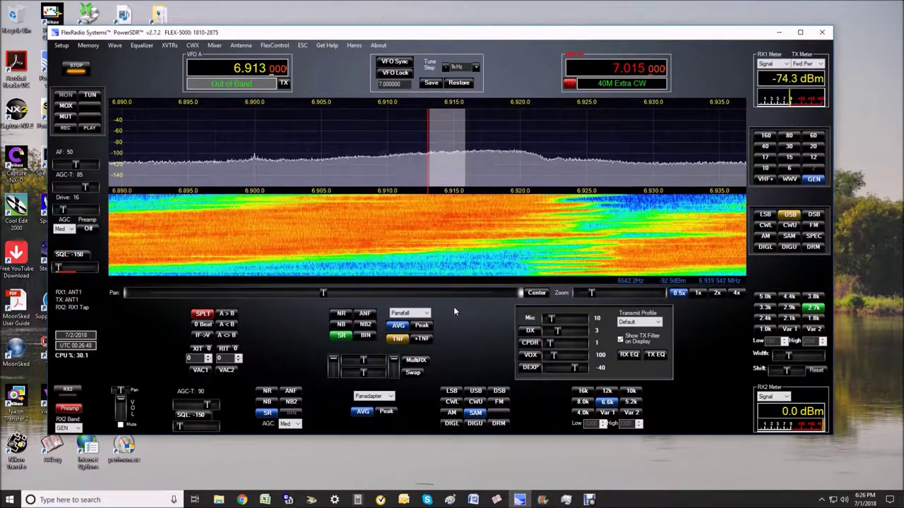
{"action": "scroll", "coordinate": [453, 306], "scroll_direction": "down", "scroll_amount": 3}
{"action": "scroll", "coordinate": [454, 307], "scroll_direction": "down", "scroll_amount": 4}
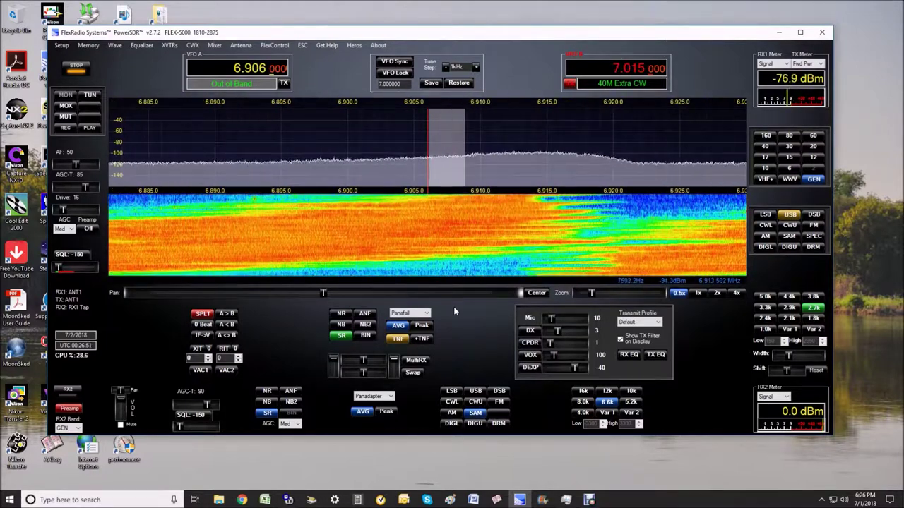
{"action": "scroll", "coordinate": [453, 307], "scroll_direction": "up", "scroll_amount": 2}
{"action": "scroll", "coordinate": [453, 306], "scroll_direction": "down", "scroll_amount": 3}
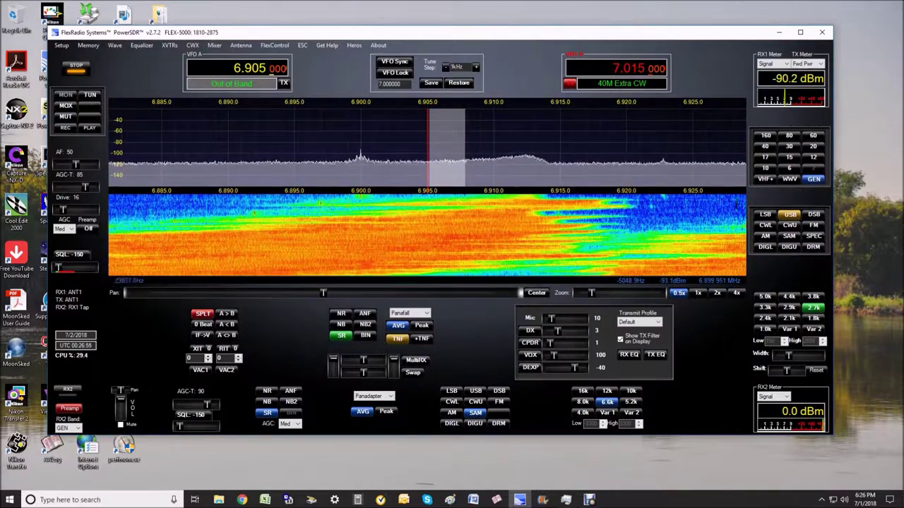
- Tune VFO A down to 6.862 MHz and back up to 6.875 MHz to examine the noise floor
{"action": "scroll", "coordinate": [487, 315], "scroll_direction": "down", "scroll_amount": 8}
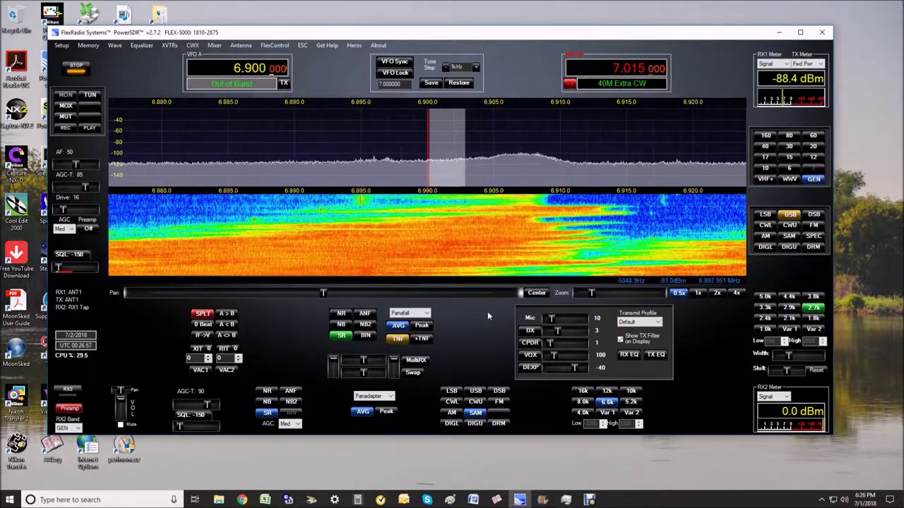
{"action": "scroll", "coordinate": [487, 316], "scroll_direction": "down", "scroll_amount": 10}
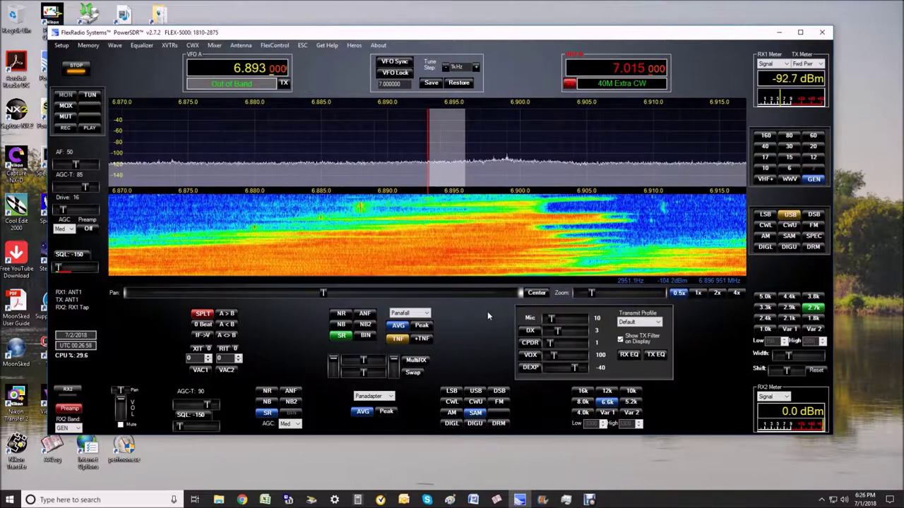
{"action": "scroll", "coordinate": [487, 315], "scroll_direction": "down", "scroll_amount": 9}
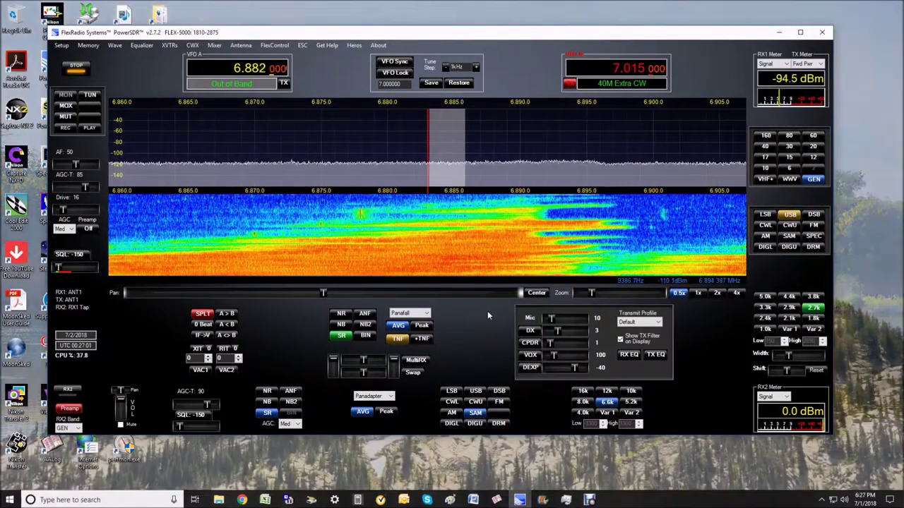
{"action": "scroll", "coordinate": [487, 315], "scroll_direction": "down", "scroll_amount": 8}
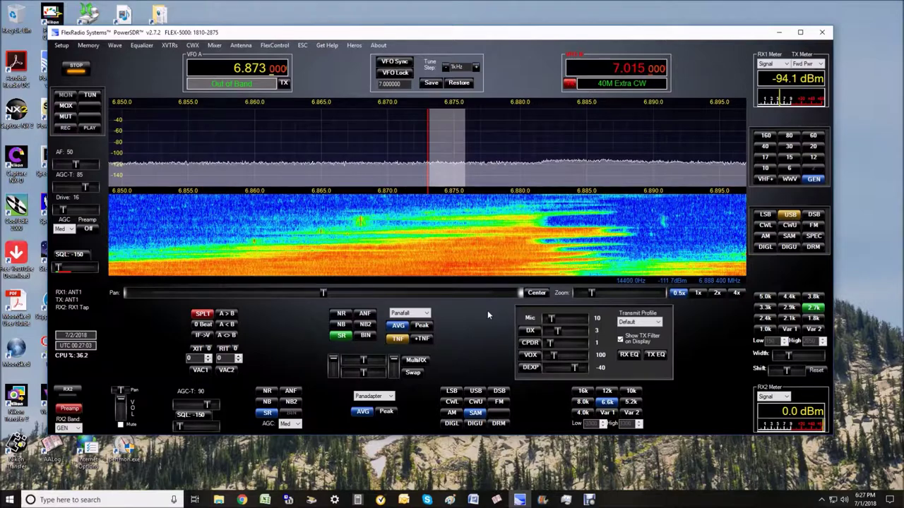
{"action": "scroll", "coordinate": [488, 315], "scroll_direction": "down", "scroll_amount": 11}
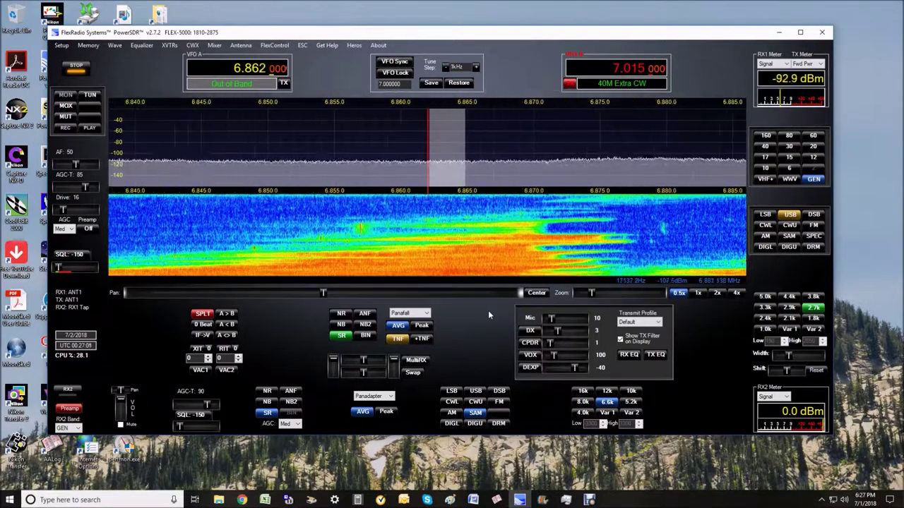
{"action": "scroll", "coordinate": [488, 315], "scroll_direction": "up", "scroll_amount": 16}
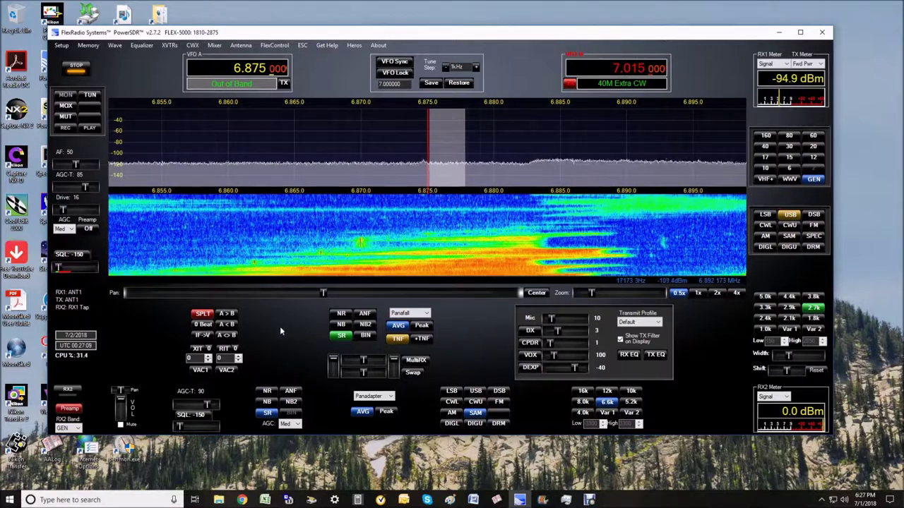
- Swap VFO A with VFO B, and briefly enable VFO Sync to set both VFOs to 7.015 MHz
{"action": "left_click", "coordinate": [228, 336]}
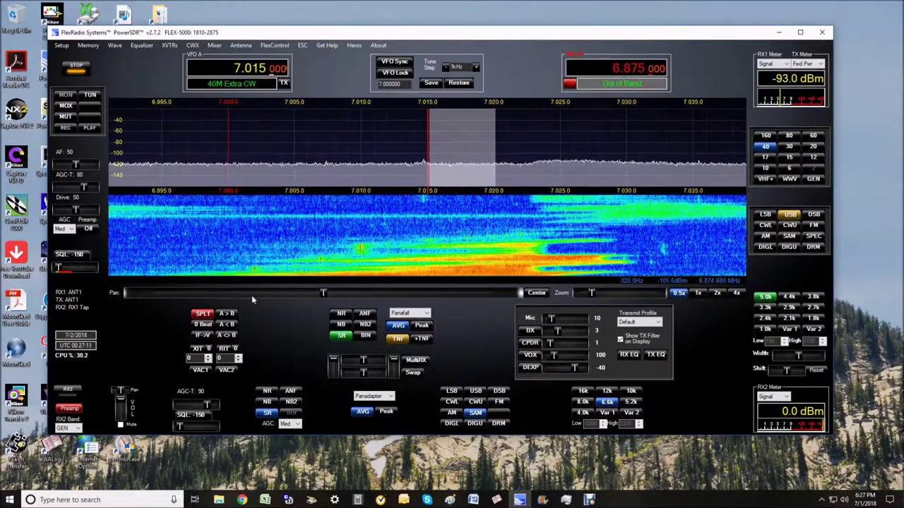
{"action": "left_click", "coordinate": [388, 62]}
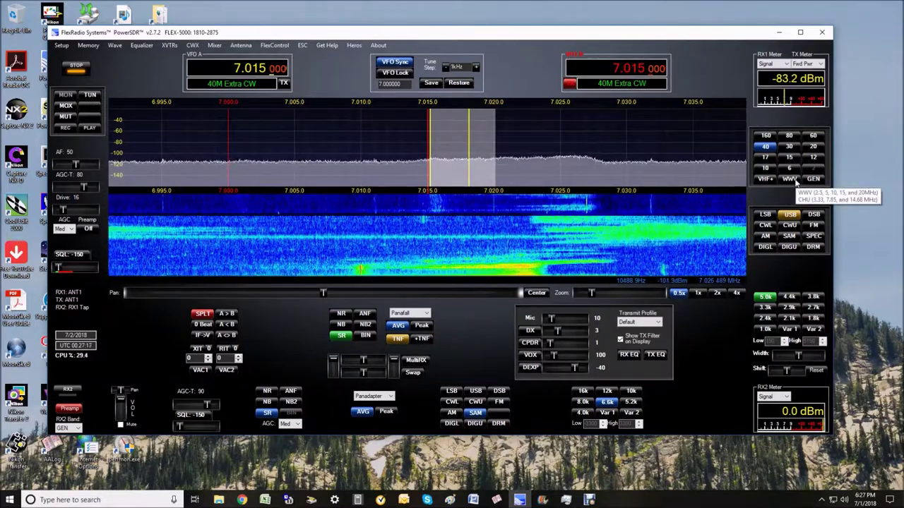
{"action": "left_click", "coordinate": [410, 63]}
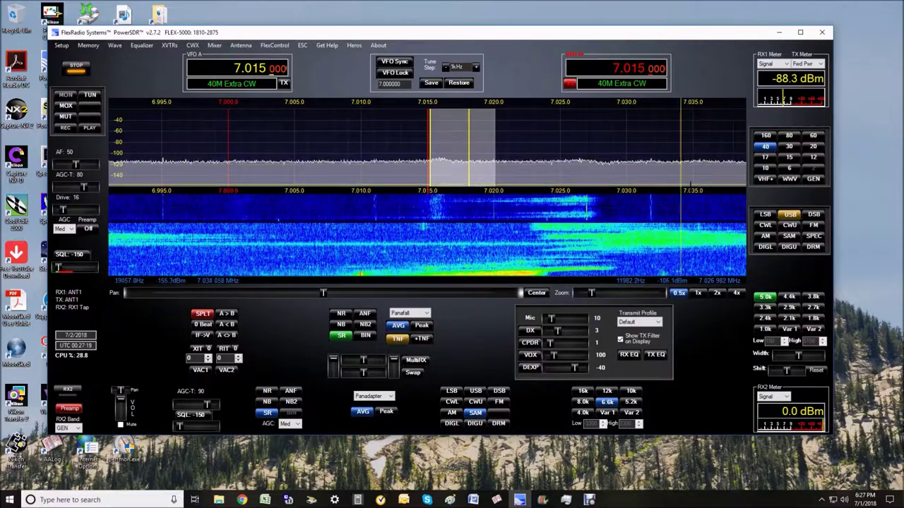
- Cycle VFO A through the WWV and CHU time stations, checking 5, 10, 15, 20, 7.850 and 14.670 MHz
{"action": "left_click", "coordinate": [792, 182]}
{"action": "left_click", "coordinate": [791, 181]}
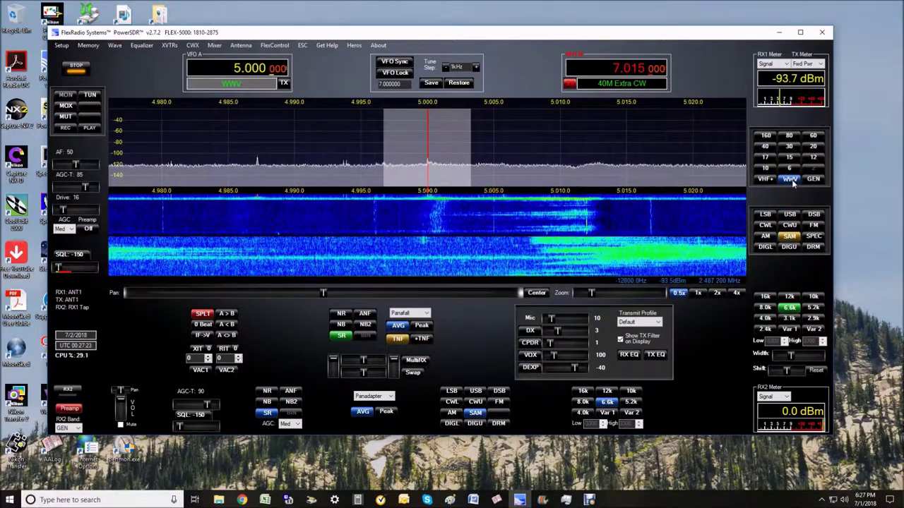
{"action": "left_click", "coordinate": [791, 182]}
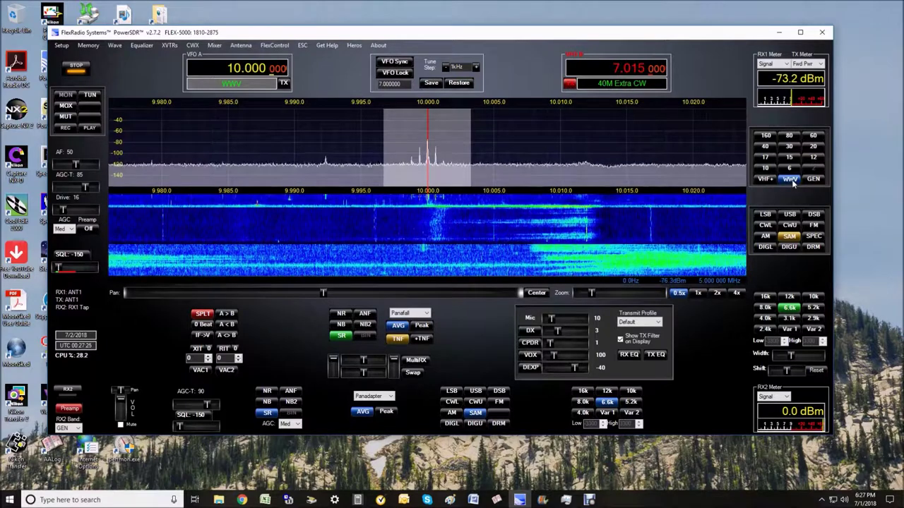
{"action": "left_click", "coordinate": [791, 182]}
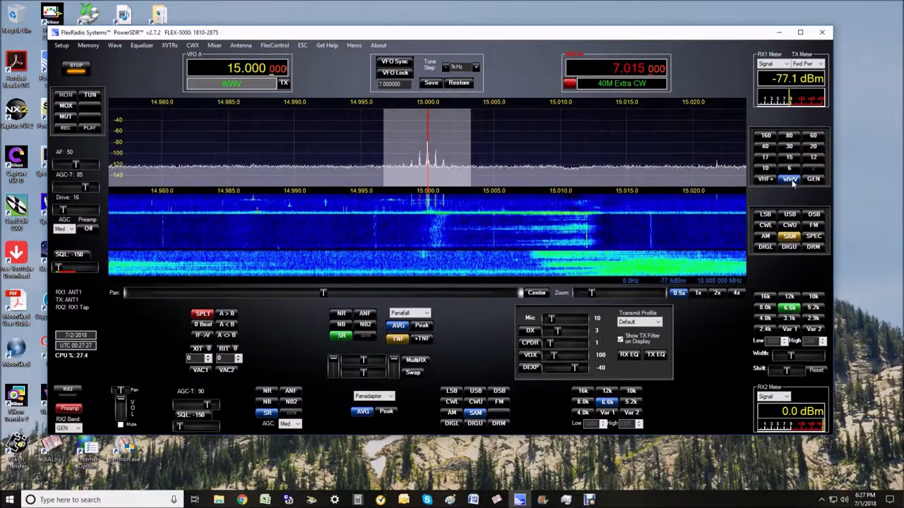
{"action": "left_click", "coordinate": [791, 182]}
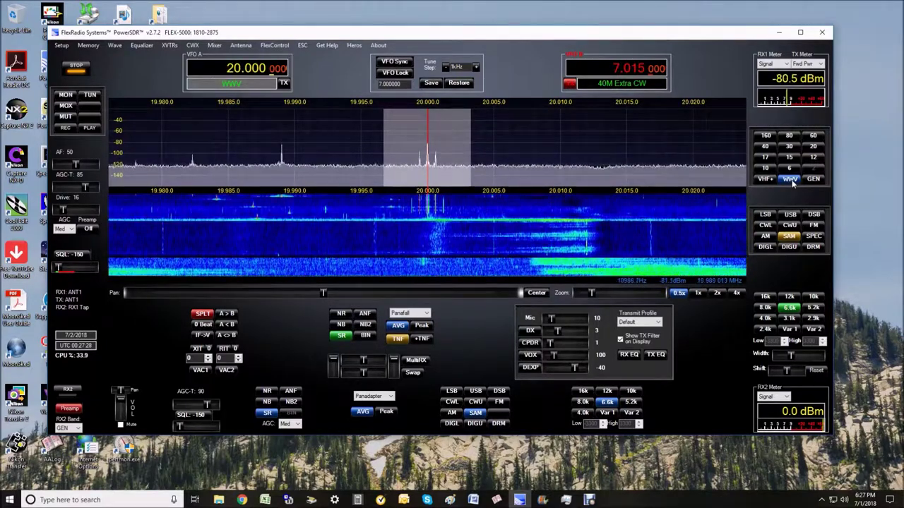
{"action": "left_click", "coordinate": [791, 182]}
{"action": "left_click", "coordinate": [791, 182]}
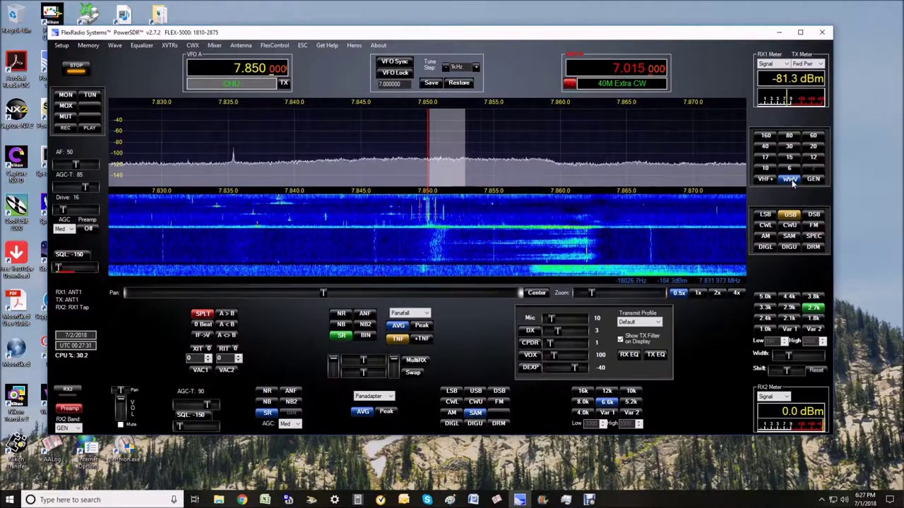
{"action": "left_click", "coordinate": [791, 182]}
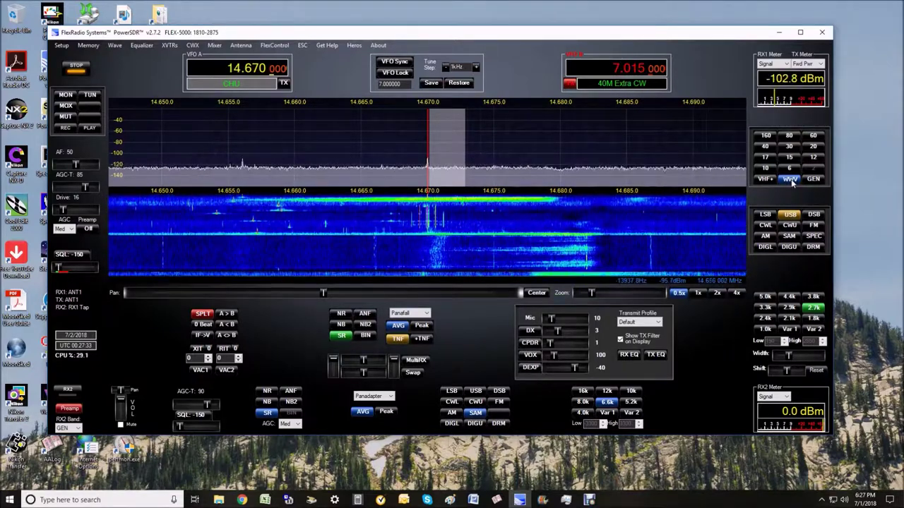
- Cycle through the time stations again, past WWV on 5 and 20 MHz, and stop on CHU at 7.850 MHz
{"action": "left_click", "coordinate": [792, 181]}
{"action": "left_click", "coordinate": [792, 181]}
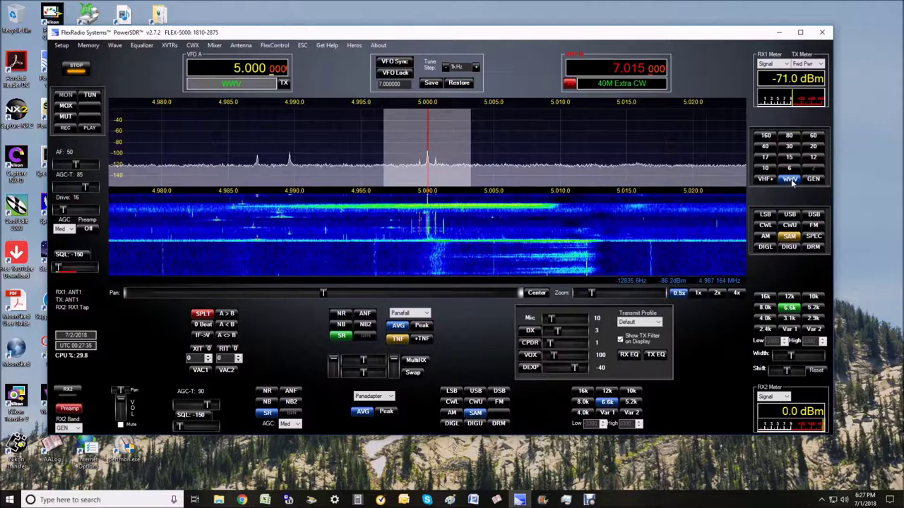
{"action": "left_click", "coordinate": [792, 182]}
{"action": "left_click", "coordinate": [792, 182]}
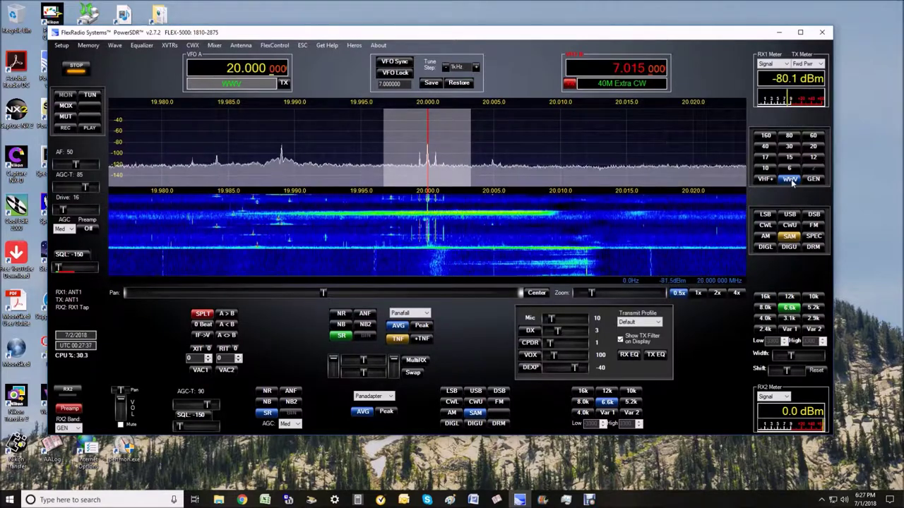
{"action": "left_click", "coordinate": [791, 182]}
{"action": "left_click", "coordinate": [792, 182]}
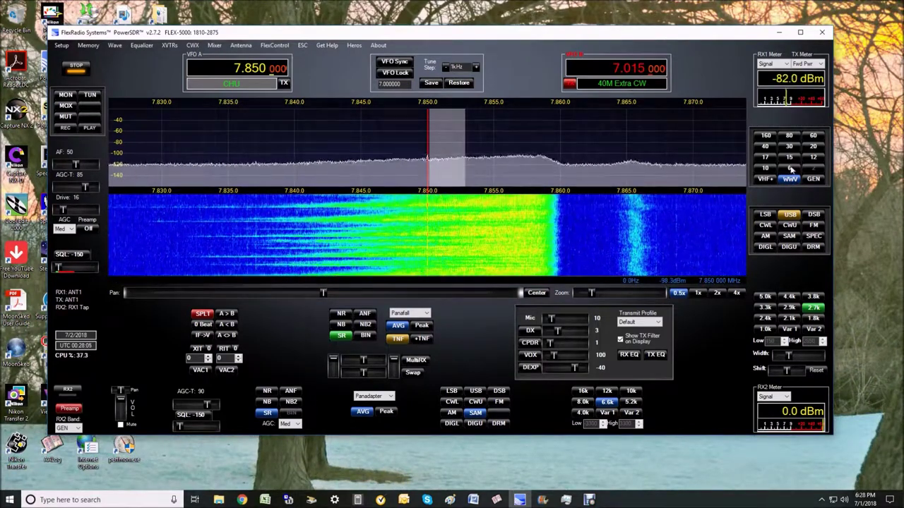
- Enable VFO Sync to match VFO B to 7.850 MHz, and switch the receiver to the 40 m band
{"action": "left_click", "coordinate": [395, 62]}
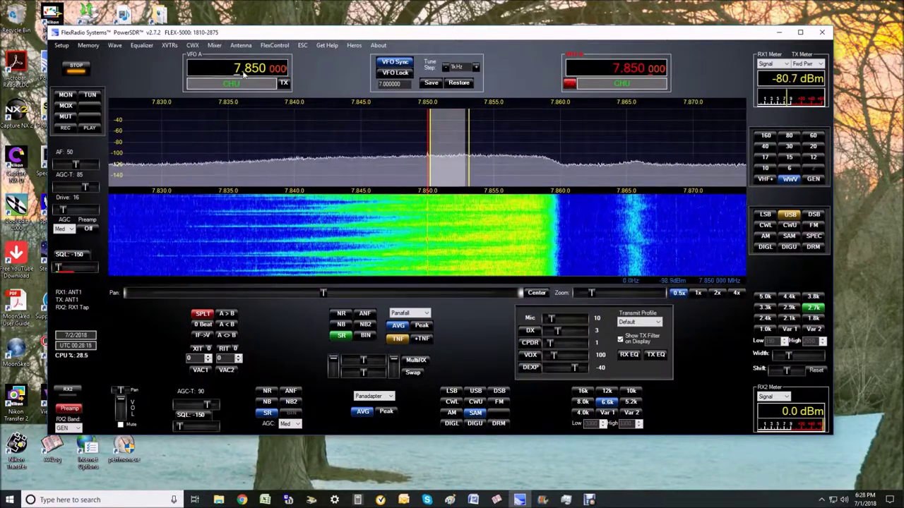
{"action": "left_click", "coordinate": [763, 148]}
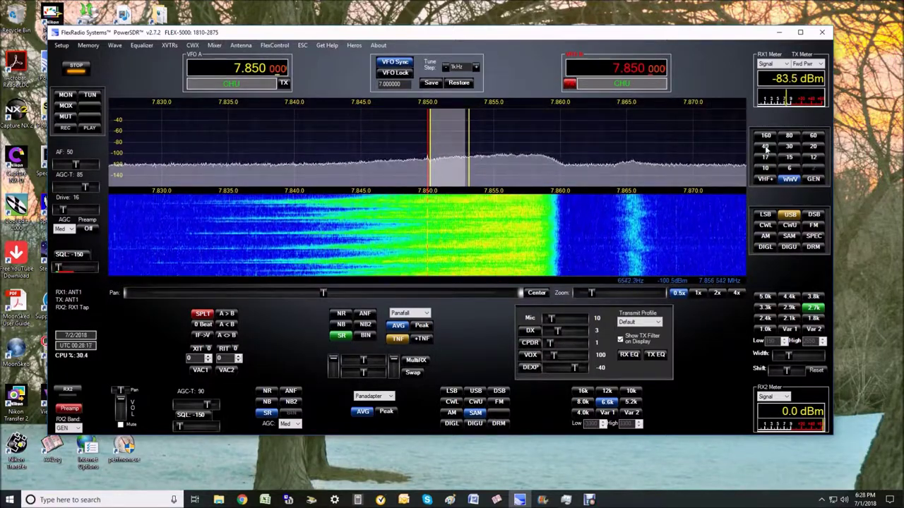